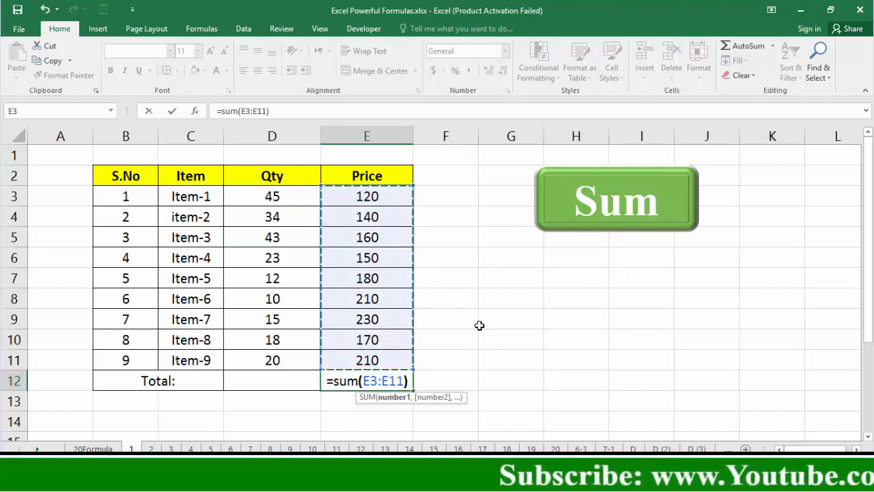
Finish the Price total in E12 with =SUM(E3:E11) and total the Qty column in D12 with =SUM(D3:D11).
key("Return")
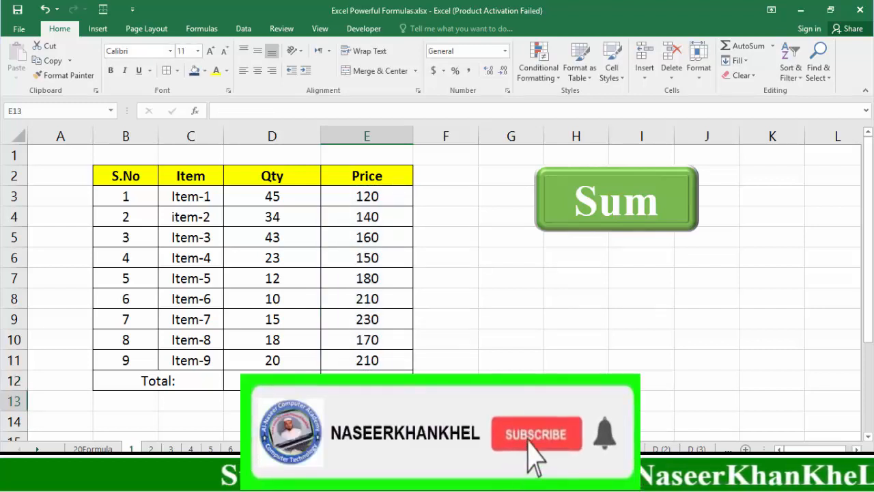
left_click(292, 382)
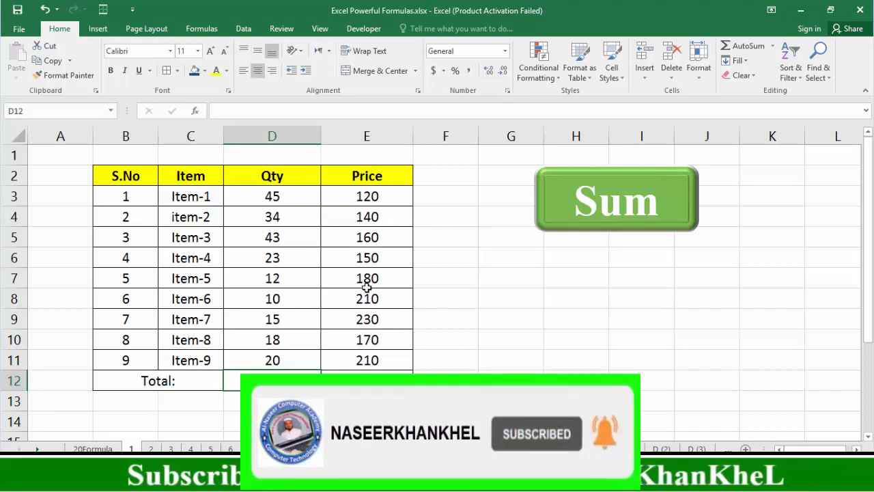
left_click_drag(273, 198, 266, 367)
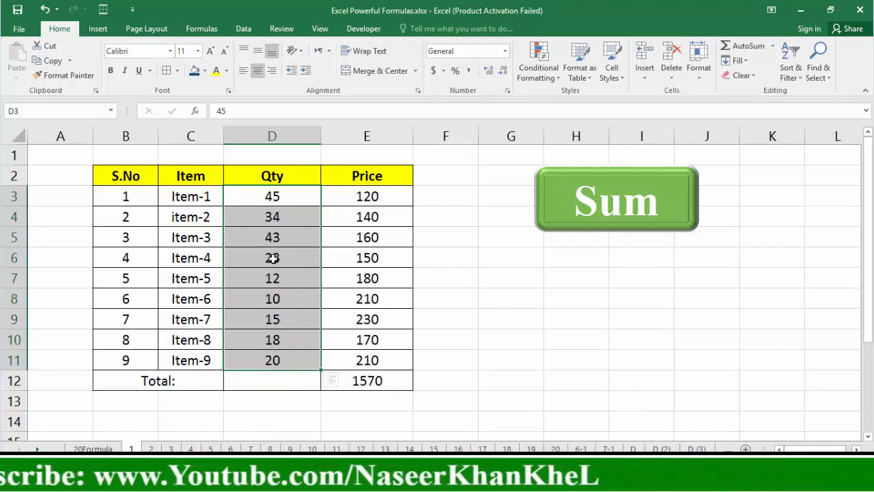
left_click(280, 379)
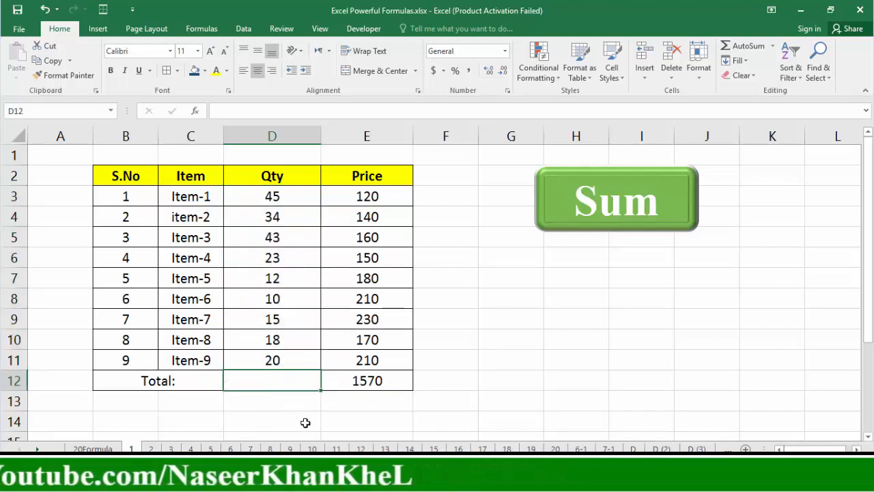
key("alt+equal")
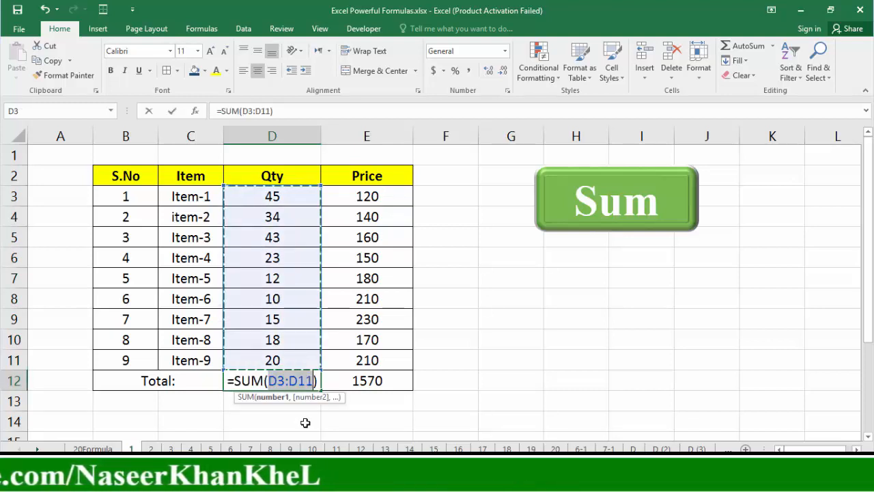
key("Return")
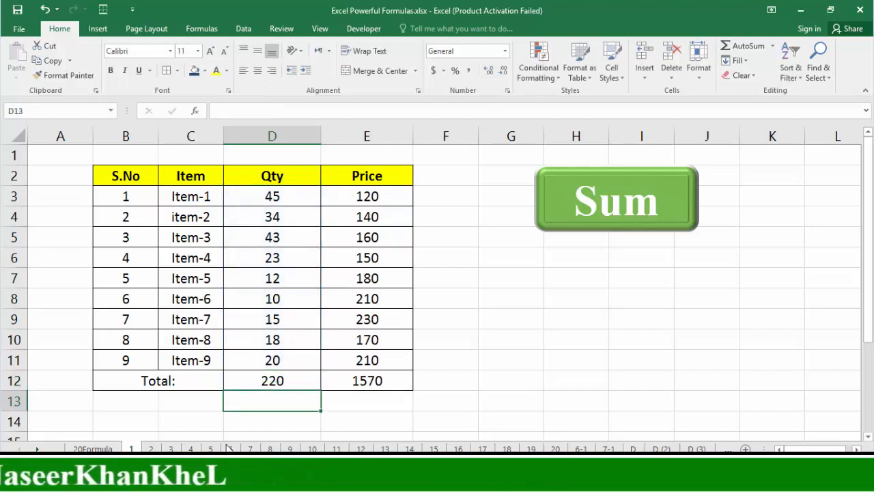
On sheet 2, multiply Qty by Price in F3 with =PRODUCT(D3,E3) and fill the formula down to F11.
left_click(151, 449)
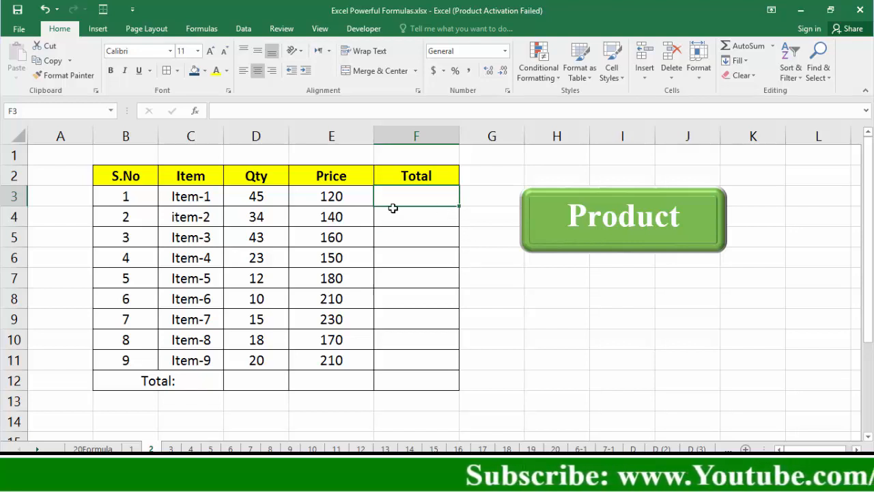
left_click_drag(260, 185, 256, 279)
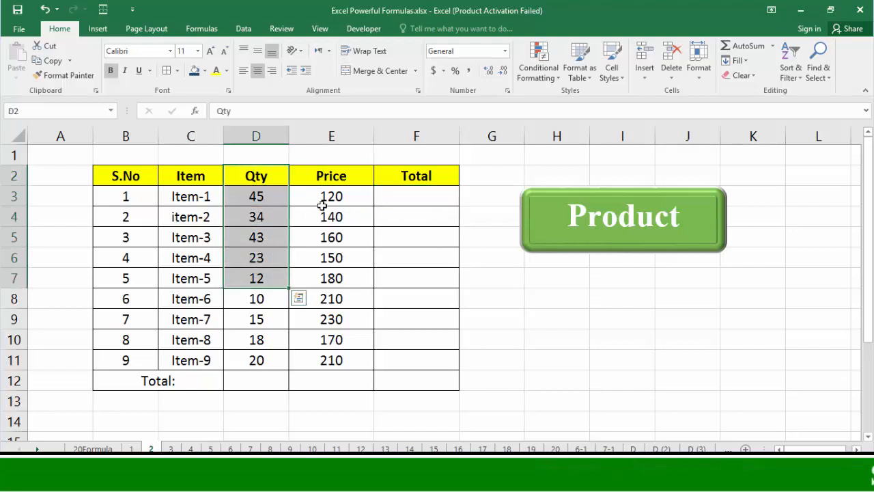
left_click_drag(333, 183, 328, 279)
left_click(280, 198)
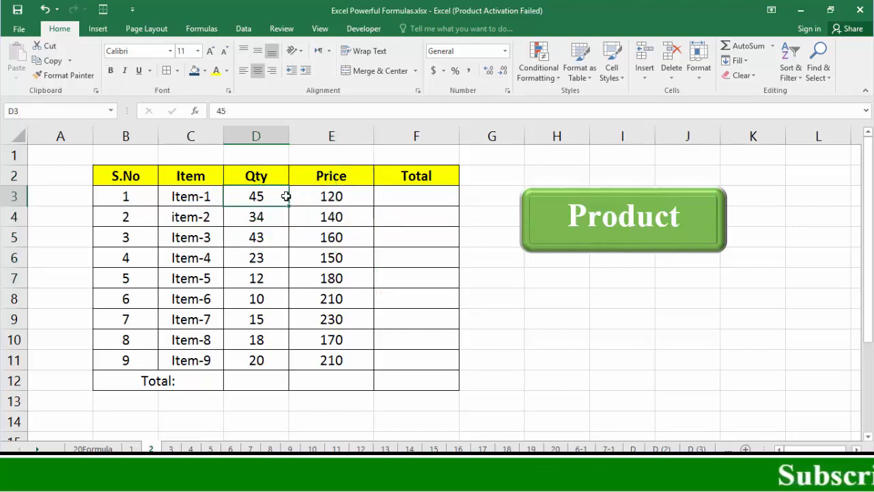
left_click(323, 196)
left_click(408, 198)
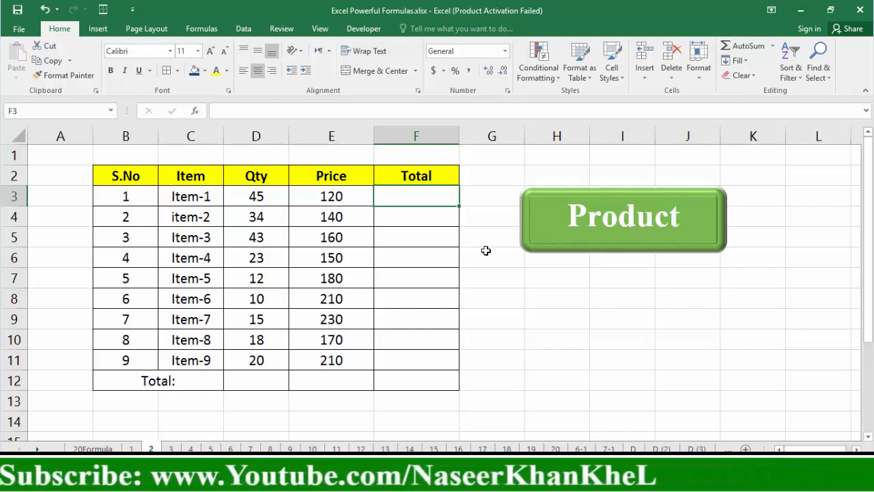
type("=product(")
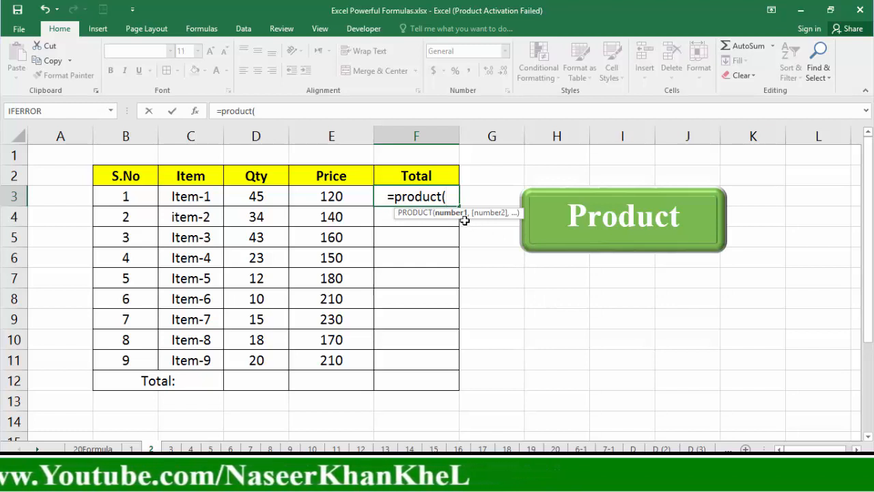
left_click(257, 197)
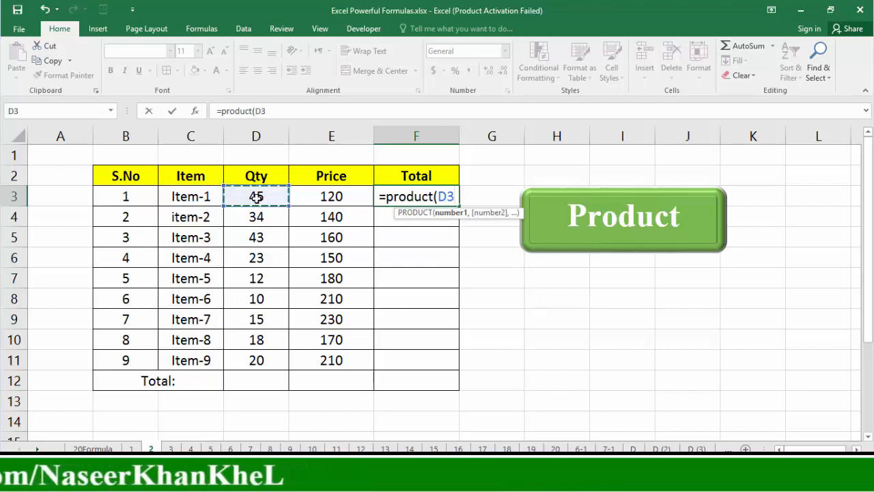
type(",")
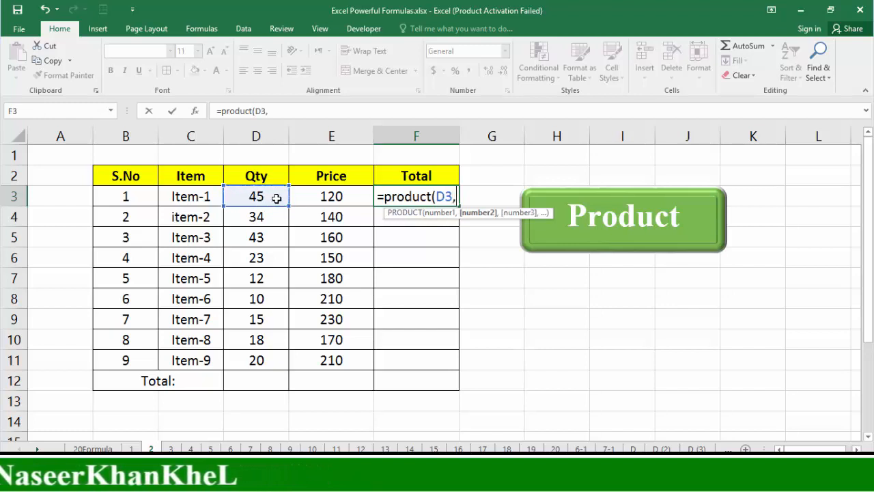
left_click(337, 197)
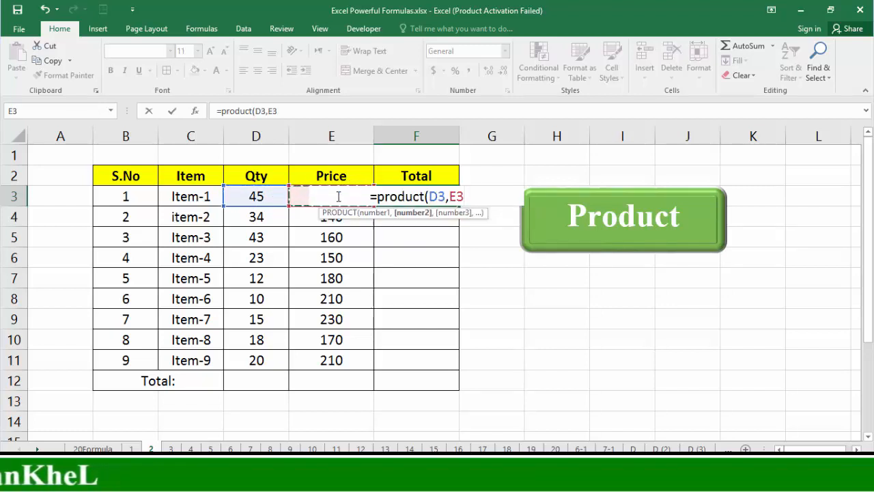
key("Return")
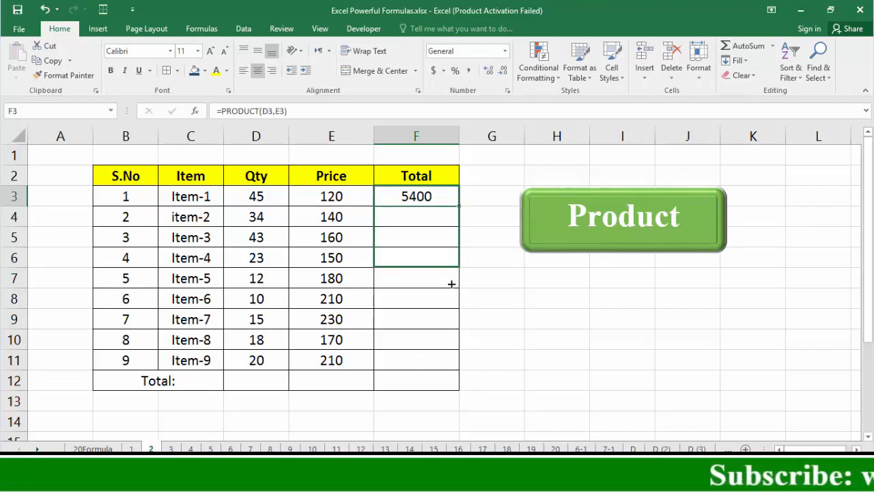
left_click_drag(456, 367, 456, 367)
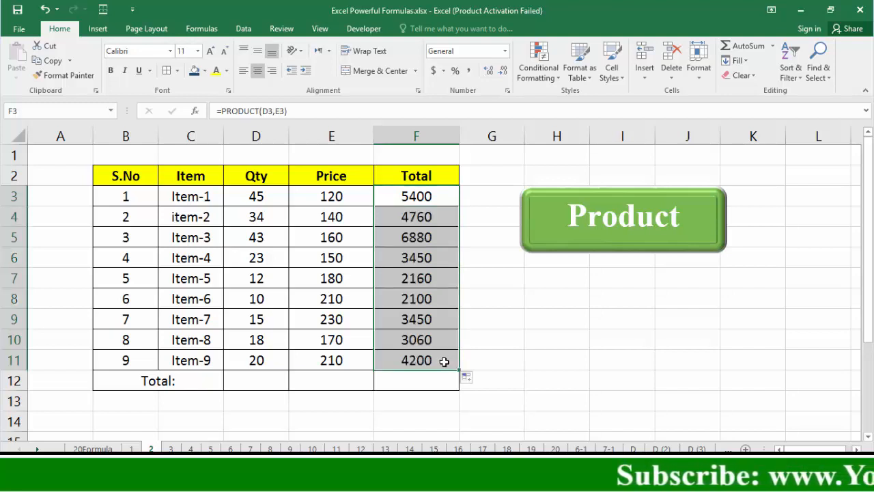
left_click(444, 361)
On sheet 3, enter =SUMPRODUCT(D3:D11,E3:E11) in the Price column's total cell E12.
key("ctrl+Page_Down")
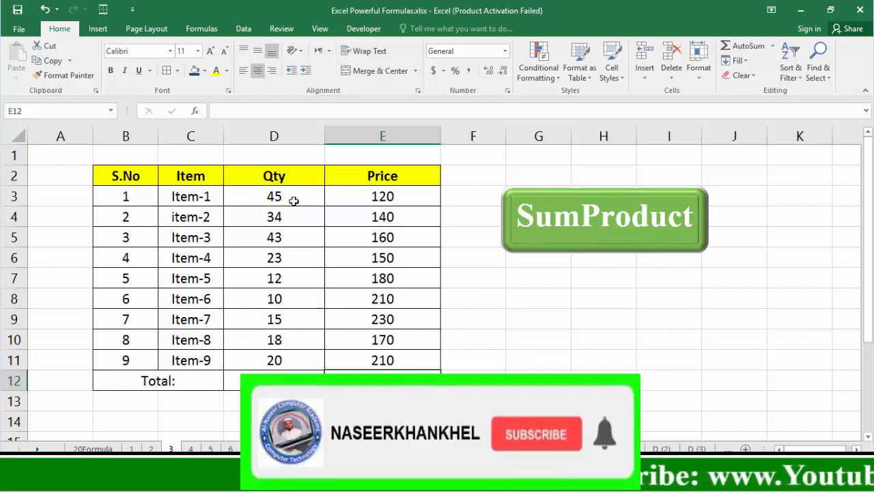
left_click(389, 196)
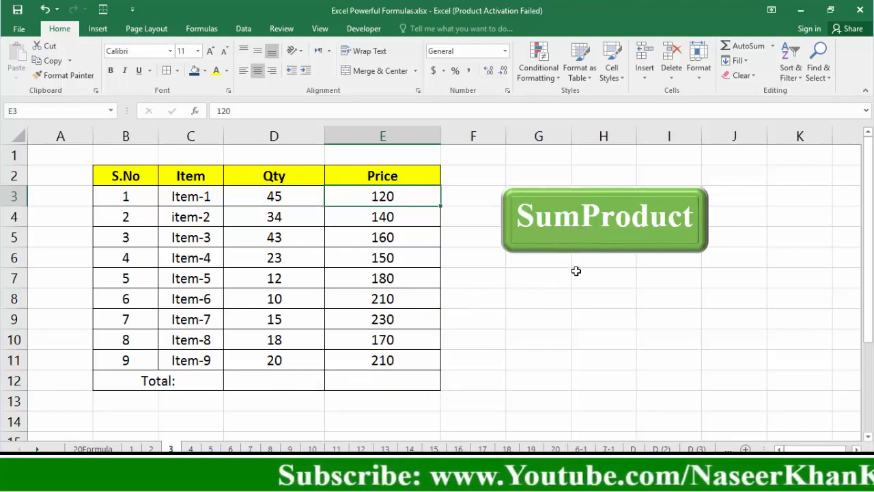
left_click(400, 383)
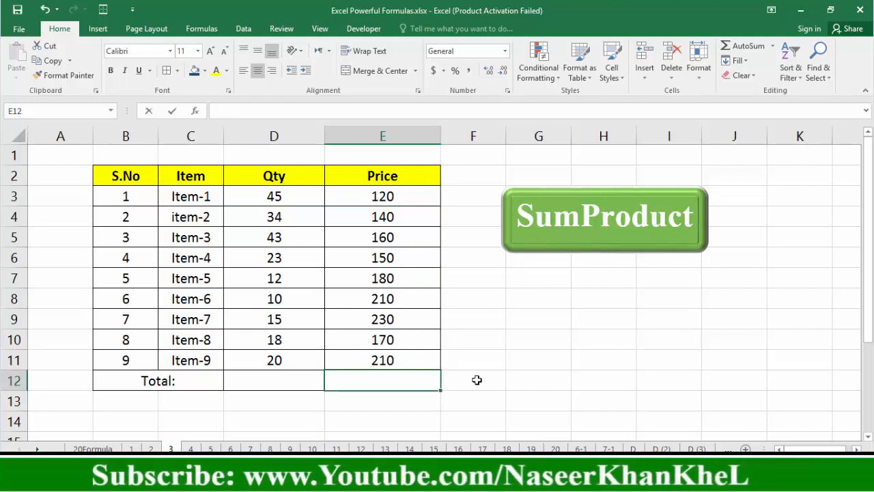
type("=sum")
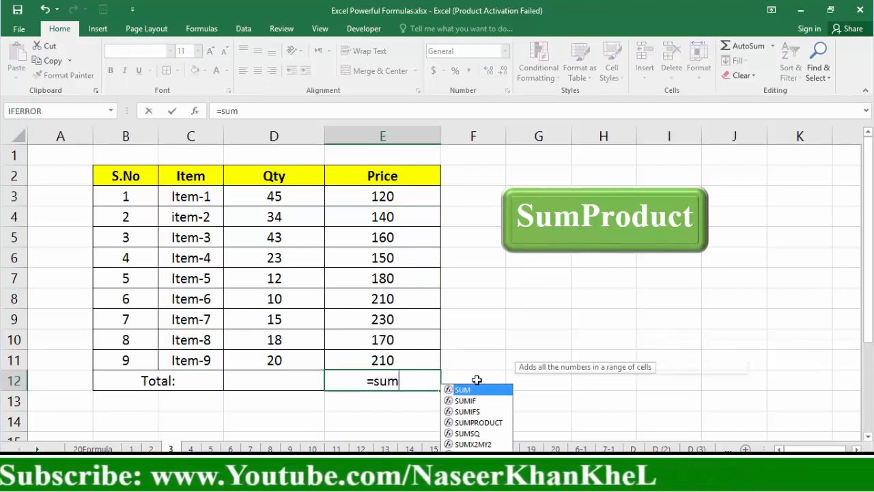
type("p")
key("Tab")
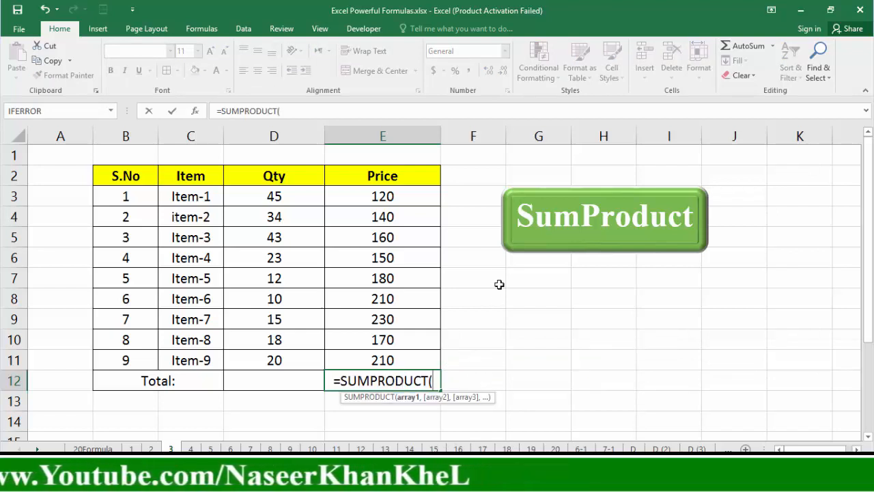
left_click_drag(276, 196, 278, 366)
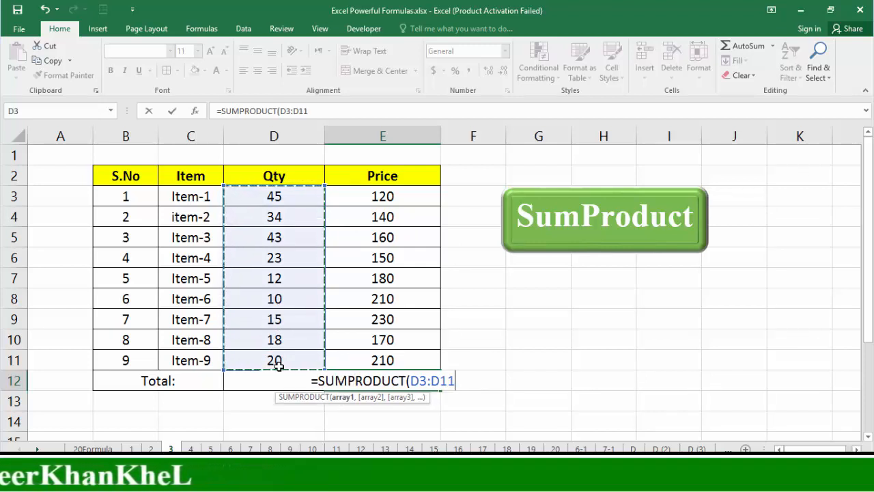
type(",")
left_click_drag(397, 199, 386, 360)
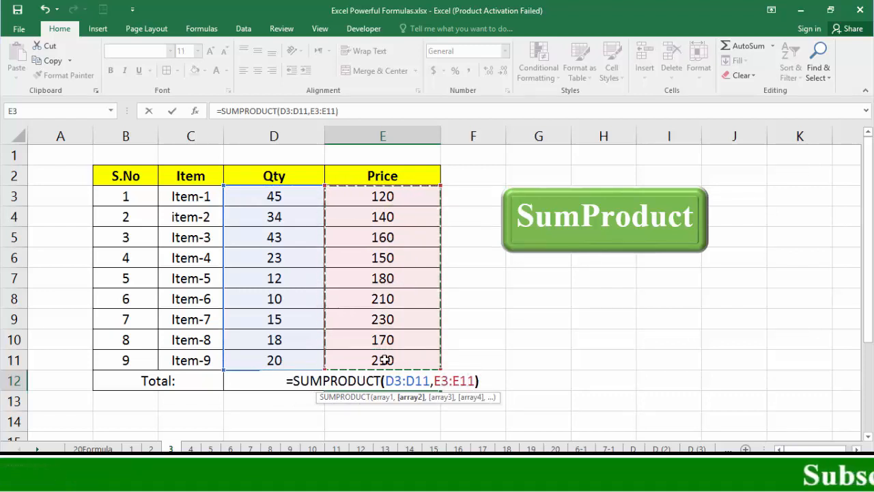
type(")")
key("Return")
left_click(387, 380)
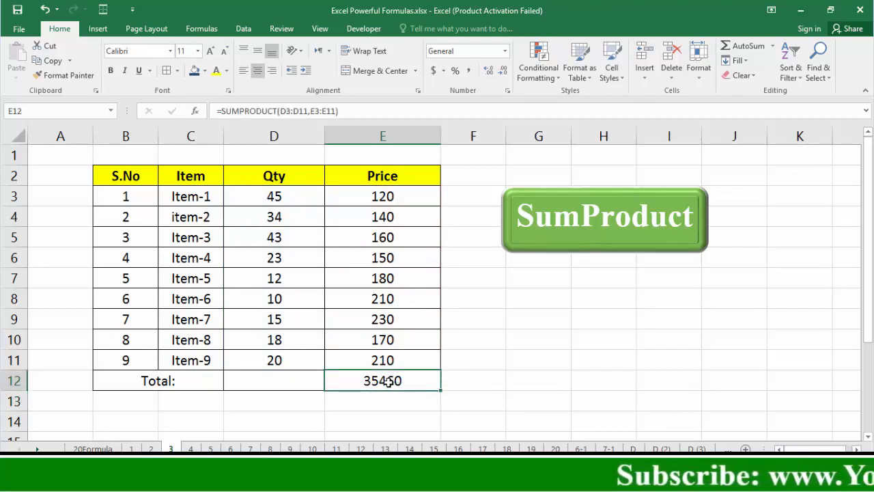
left_click(304, 198)
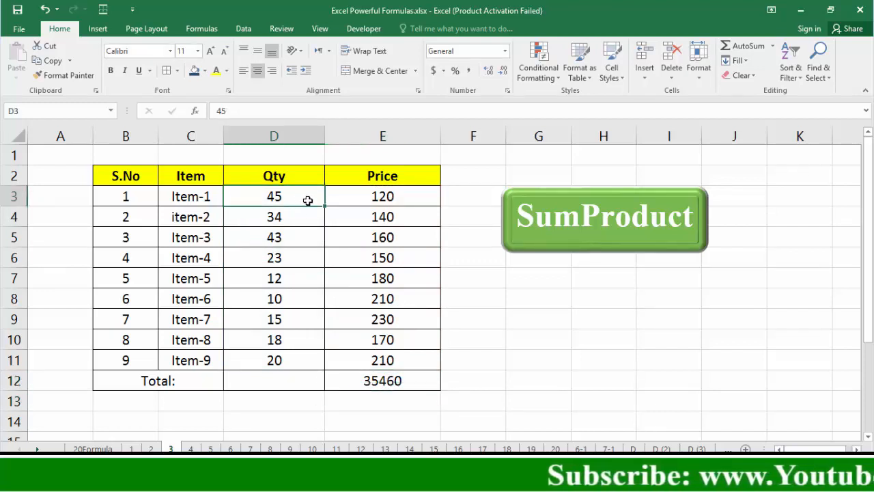
left_click(385, 196)
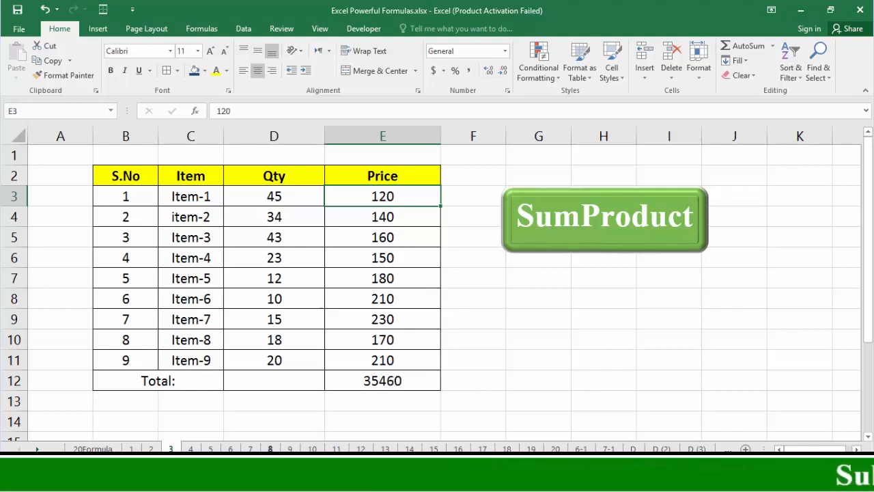
On sheet 4, count the Qty entries in cell D12 with =COUNT(D3:D11).
left_click(192, 449)
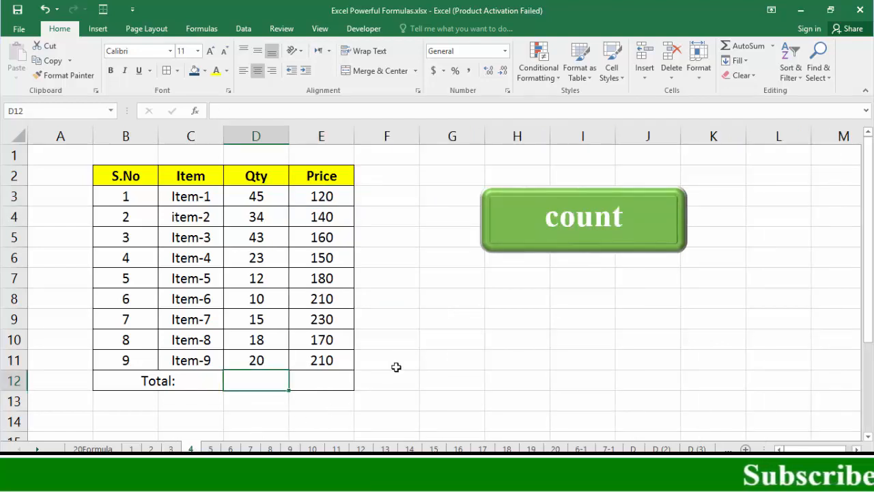
left_click(645, 299)
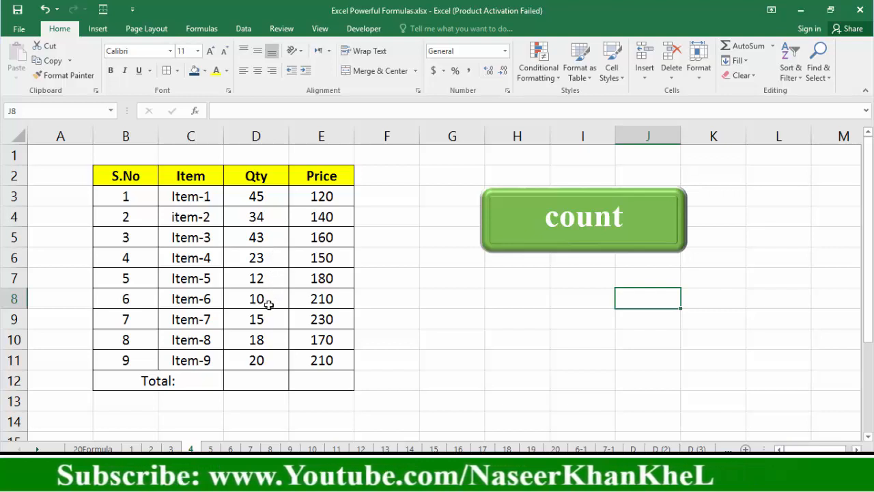
left_click(259, 381)
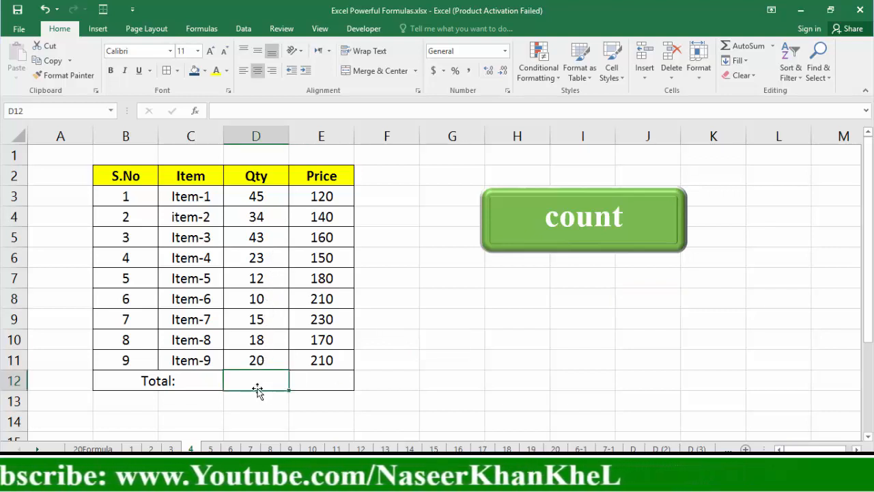
type("=count(")
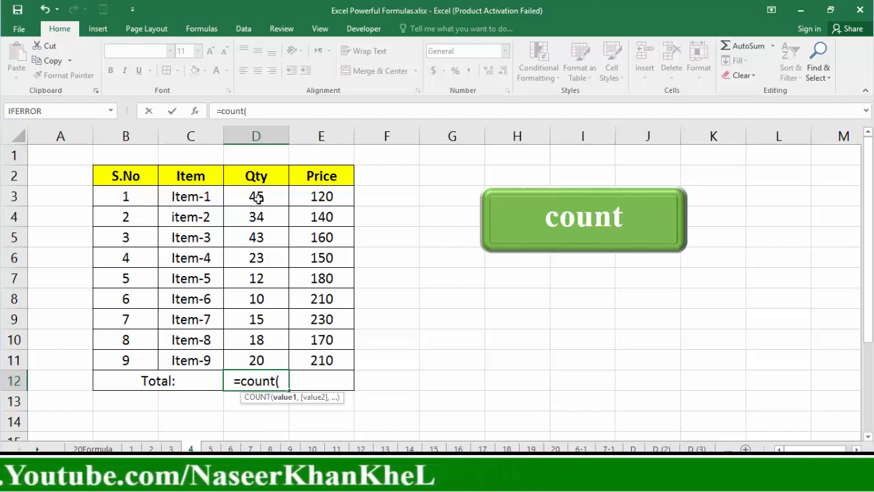
left_click_drag(258, 198, 267, 354)
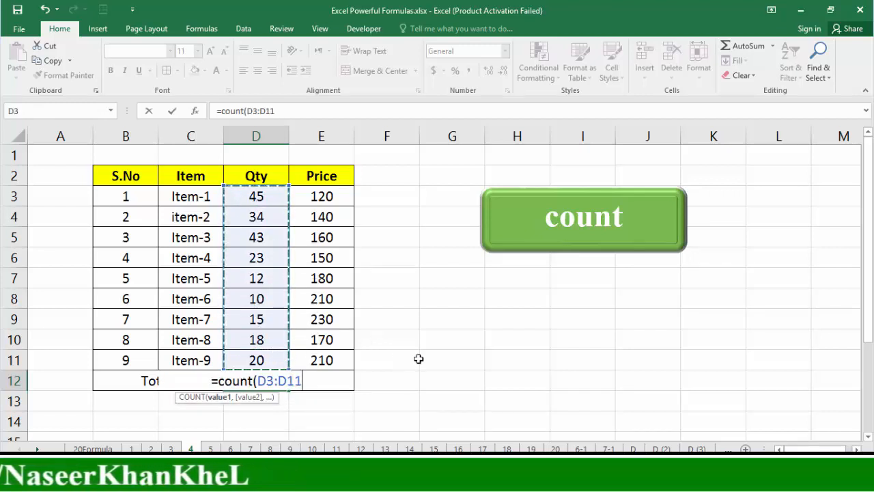
type(")")
key("Return")
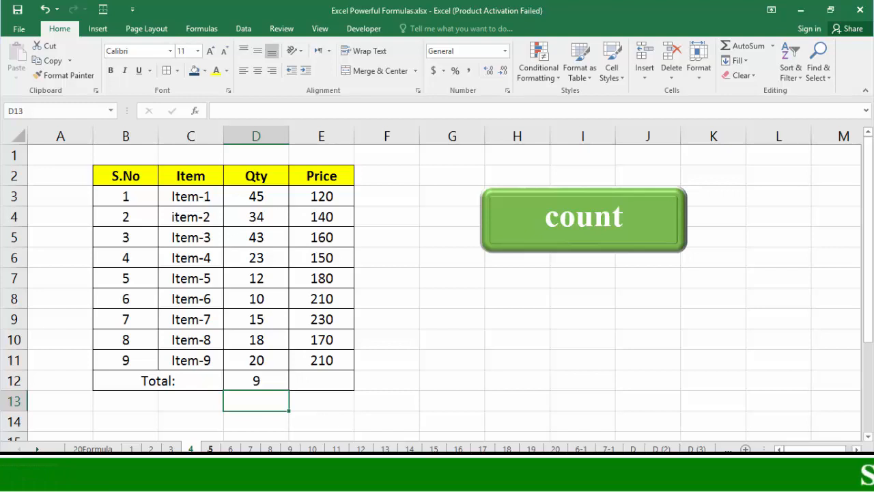
On sheet 5, count the Item entries in cell C12 with =COUNTA(C3:C11).
key("ctrl+Page_Down")
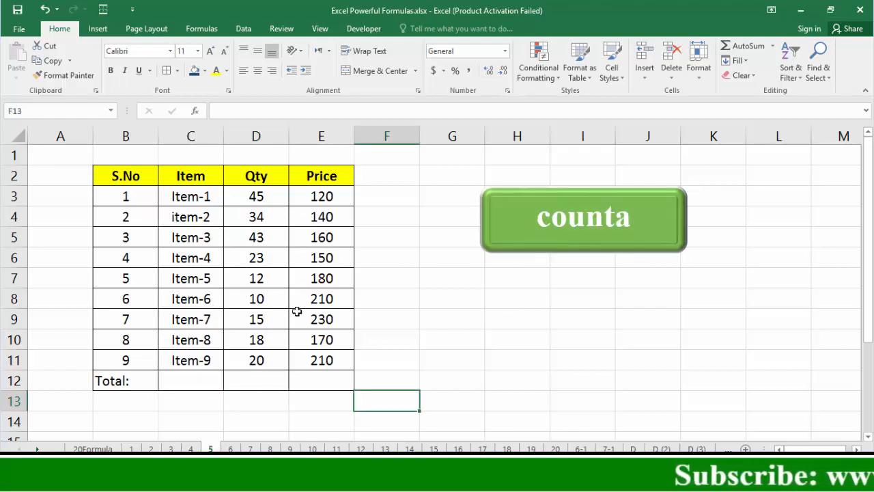
left_click(194, 384)
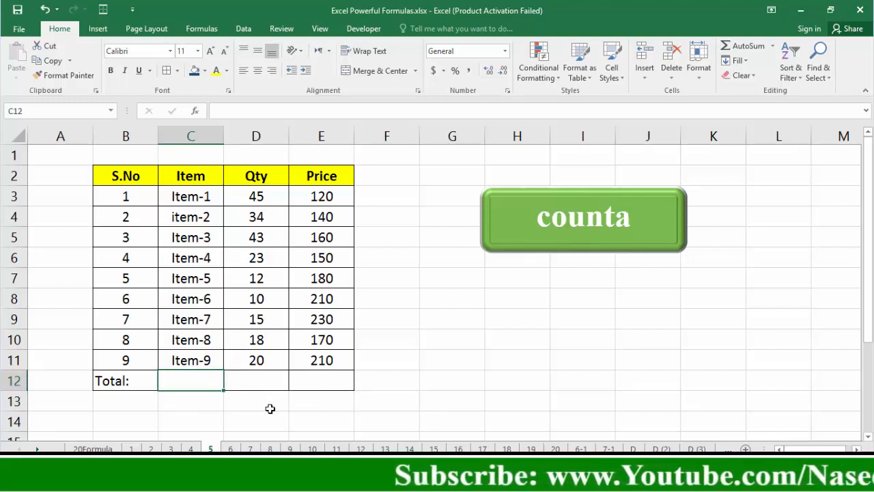
type("=")
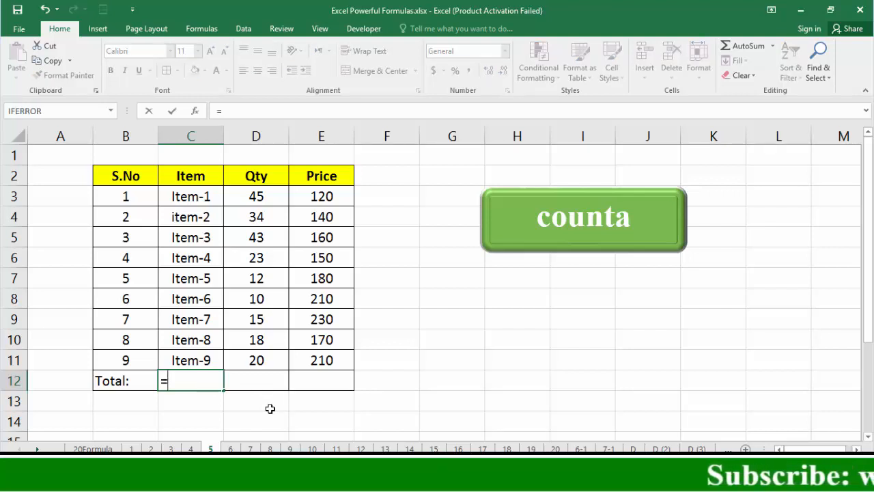
type("counta(")
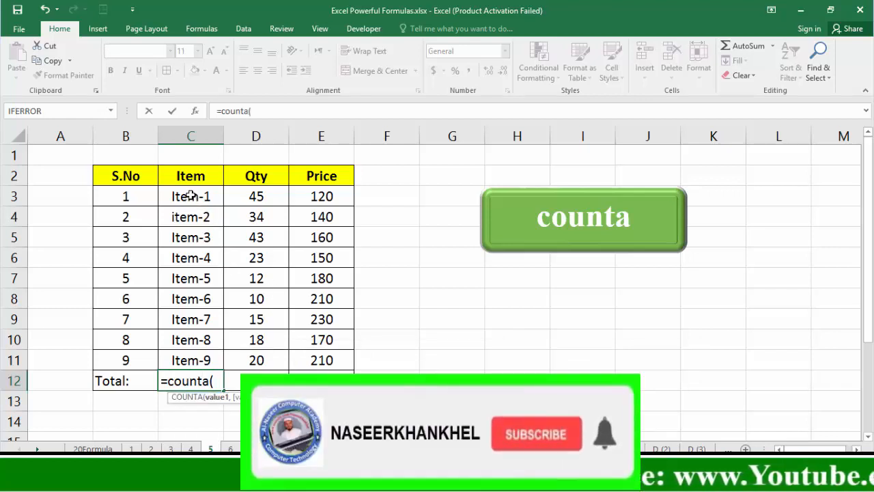
left_click_drag(191, 196, 176, 357)
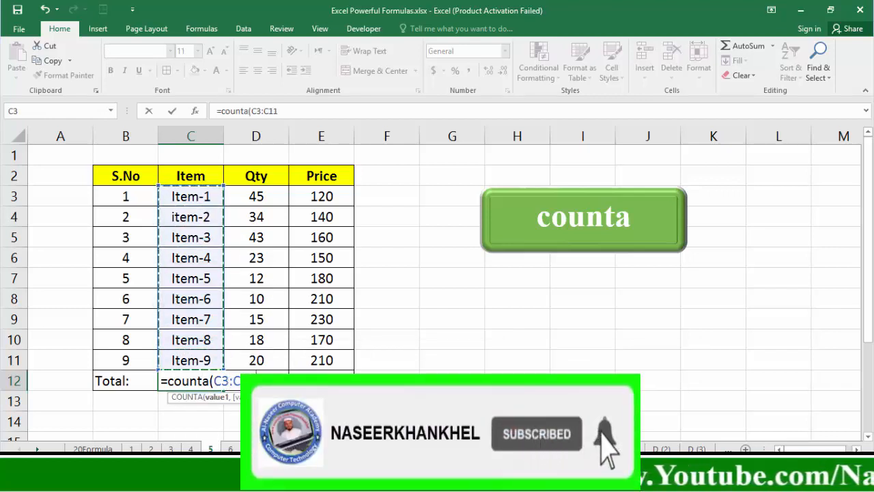
key("Return")
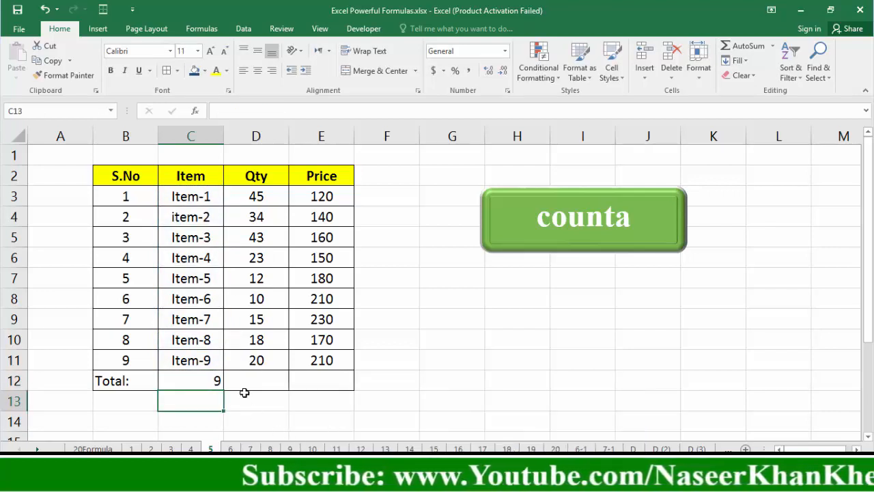
On sheet 6, find the highest Price in cell E12 with =MAX(E3:E11).
left_click(230, 449)
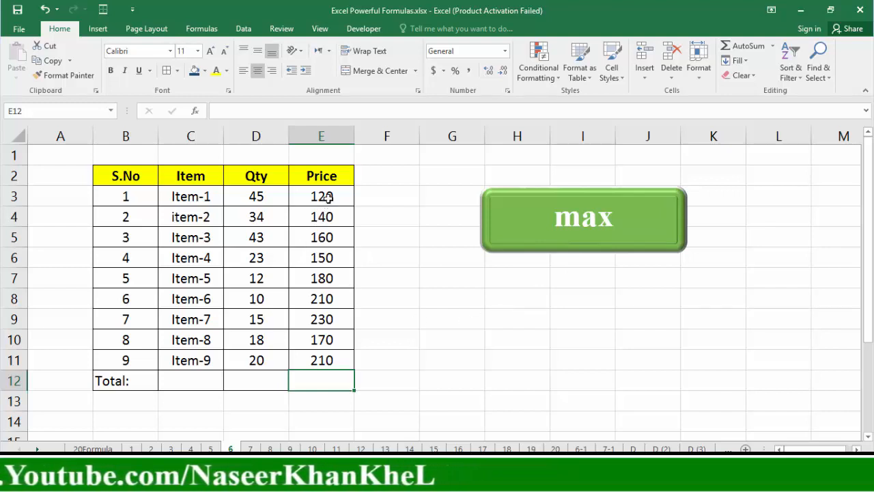
left_click_drag(322, 196, 324, 360)
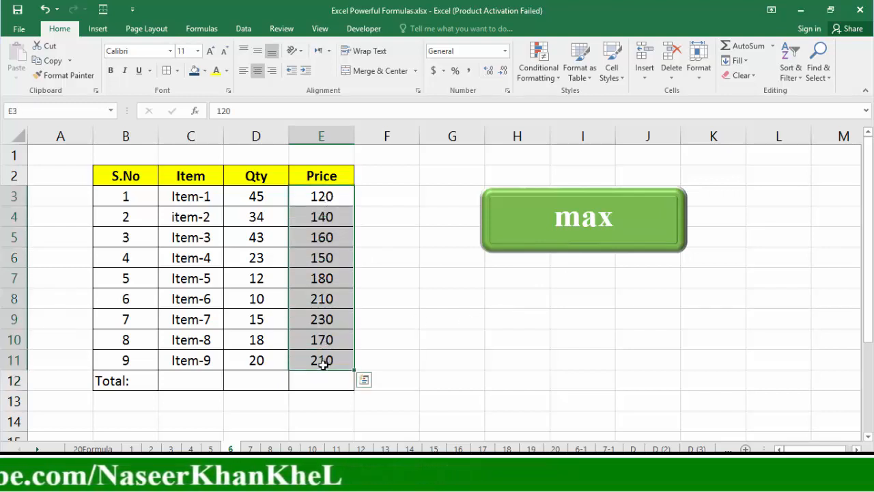
left_click(319, 381)
type("=")
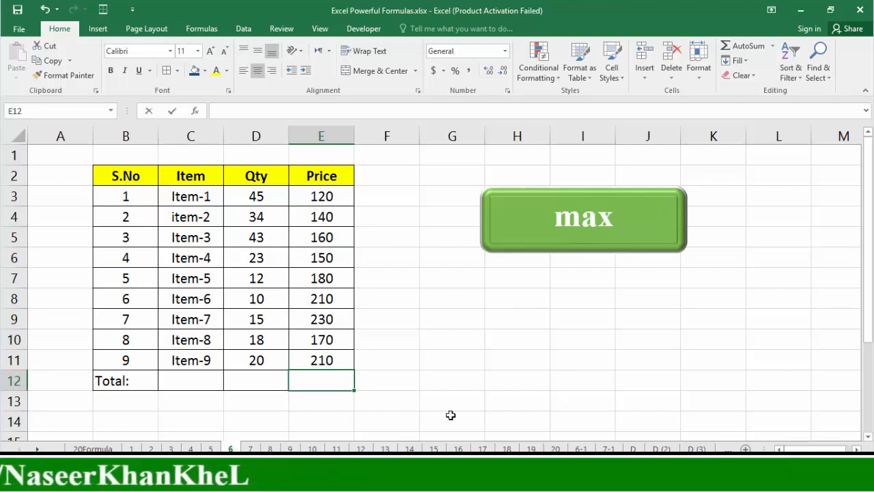
type("max(")
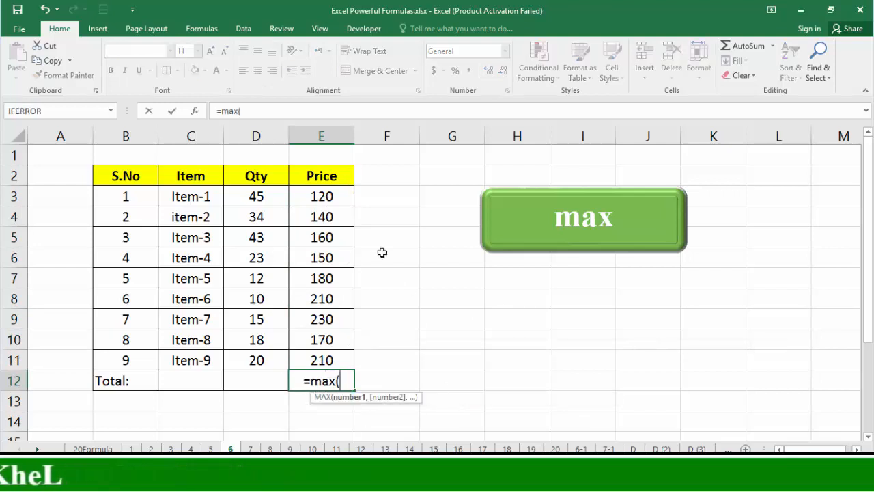
left_click_drag(323, 197, 314, 360)
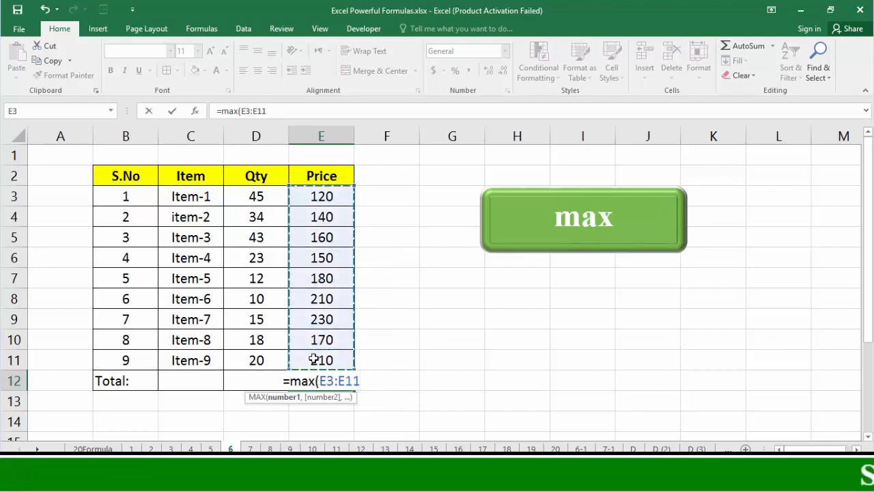
type(")")
key("Return")
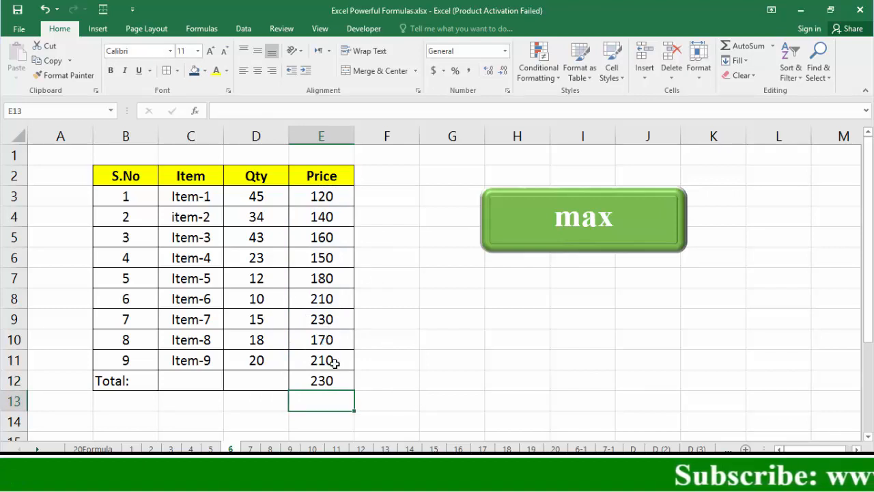
left_click(330, 384)
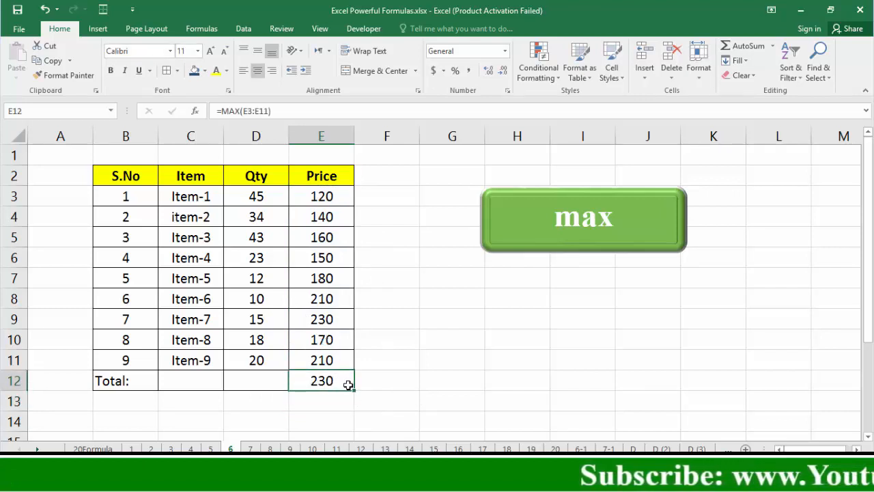
On sheet 7, find the lowest value of the Price column in cell E12 with the MIN function.
left_click(250, 449)
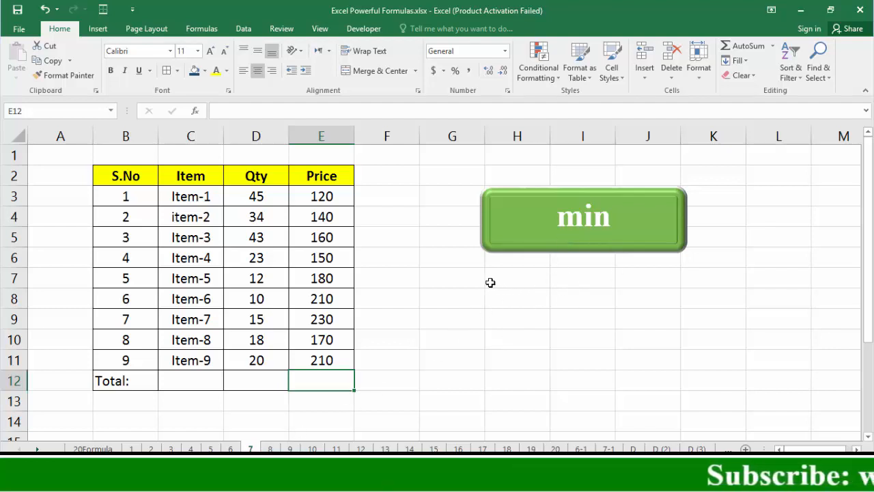
left_click_drag(319, 197, 303, 355)
left_click(321, 356)
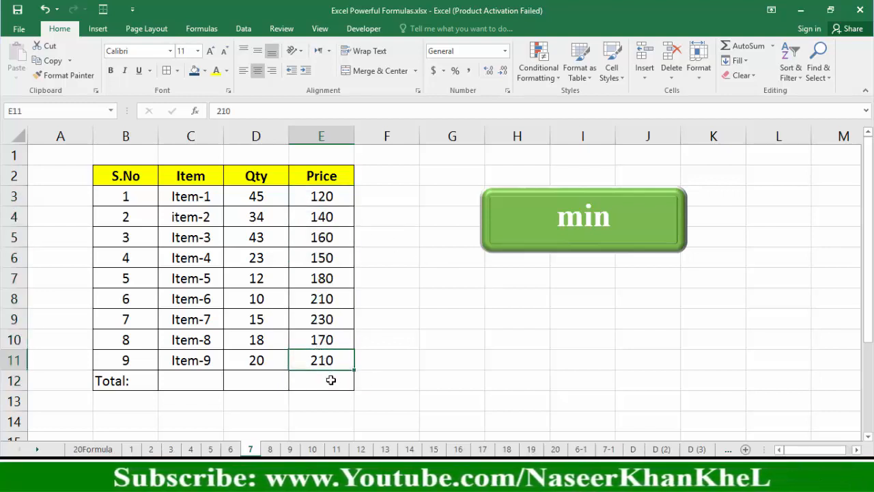
left_click(327, 384)
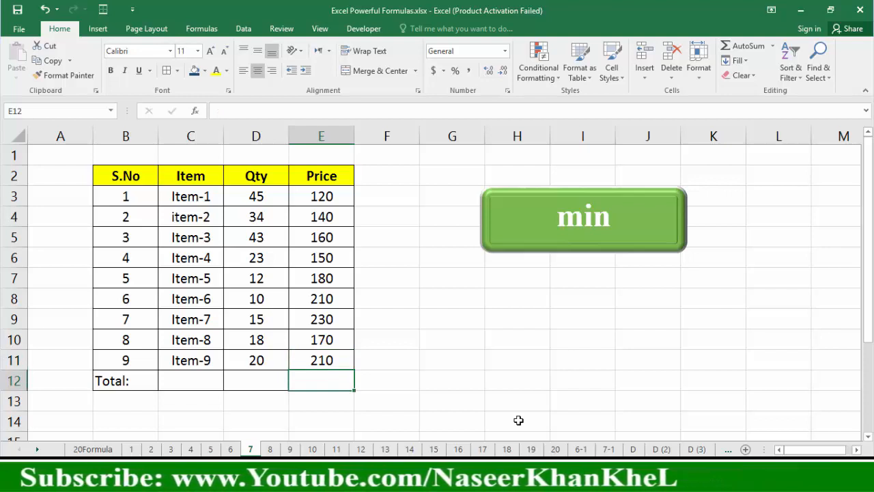
type("=mi")
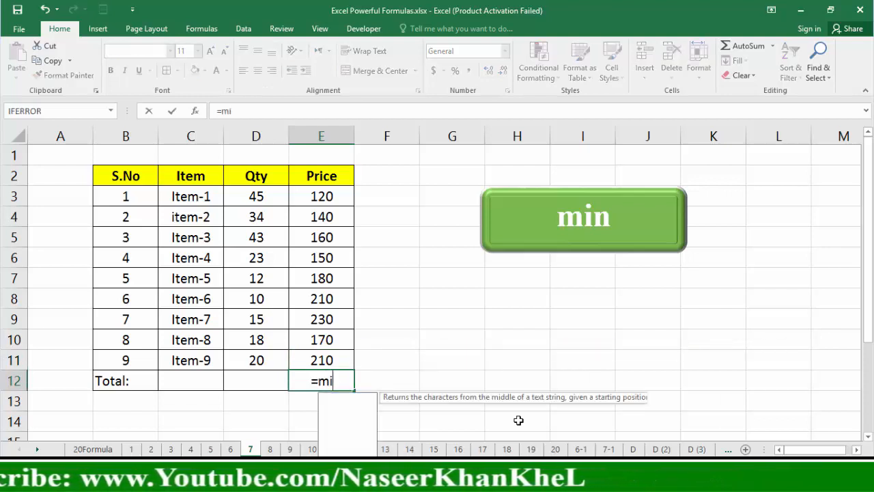
type("n(")
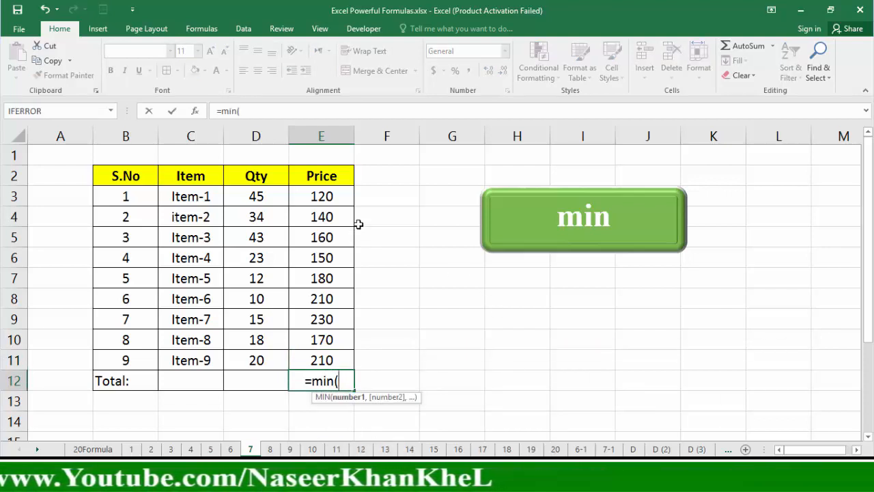
left_click_drag(327, 198, 328, 350)
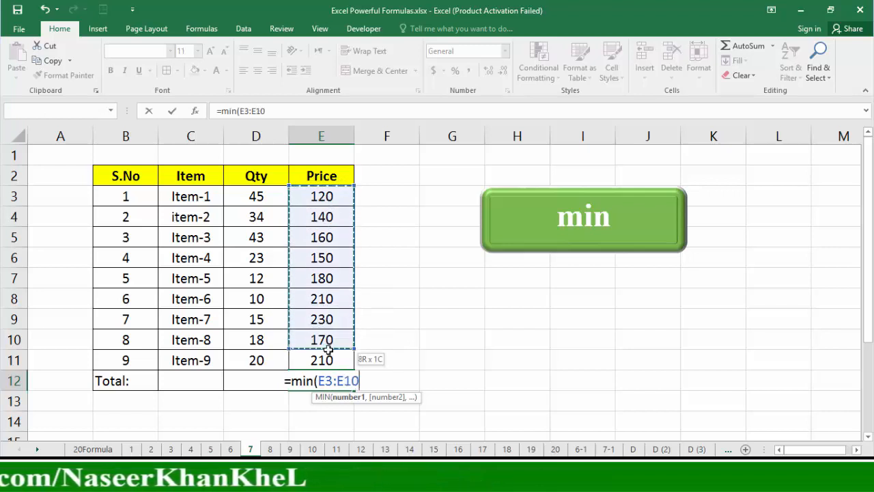
key("Return")
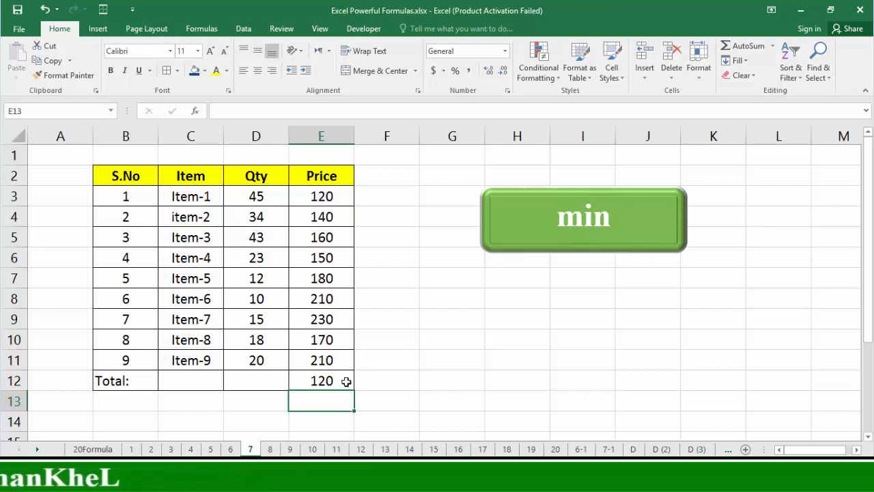
On sheet 8, calculate the average Price in cell E12 with =AVERAGE(E3:E11).
left_click(270, 449)
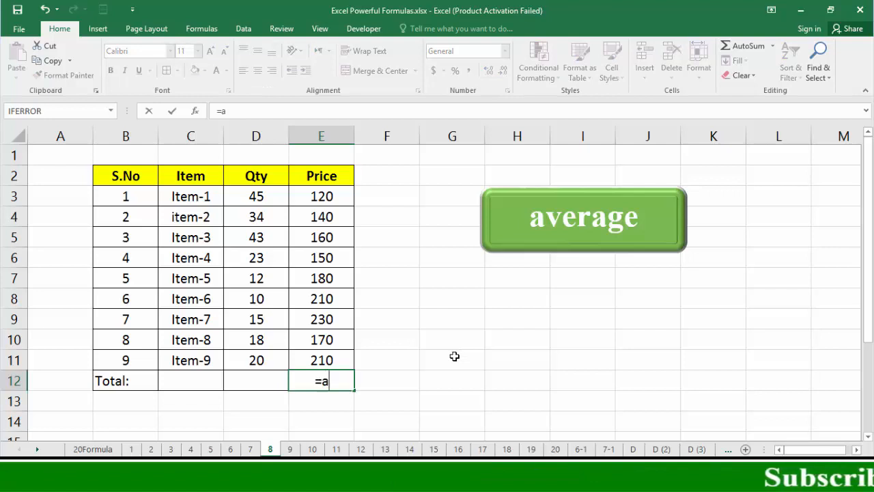
type("verage(")
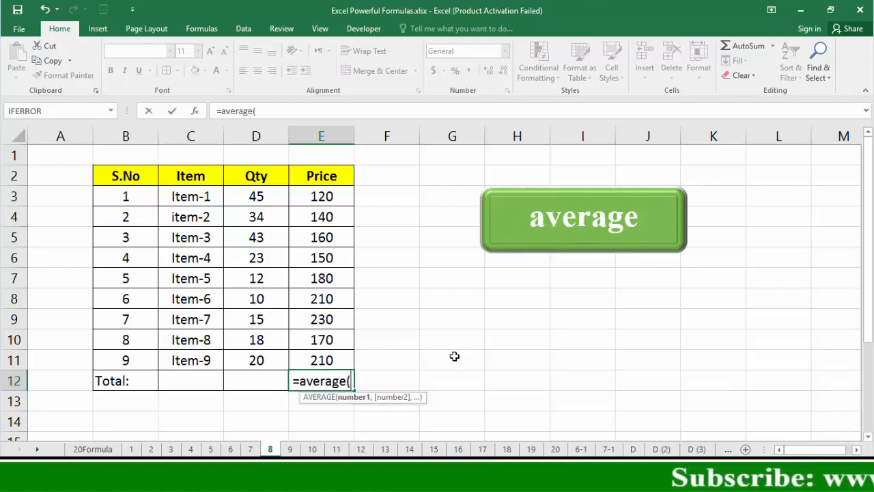
left_click_drag(314, 237, 311, 358)
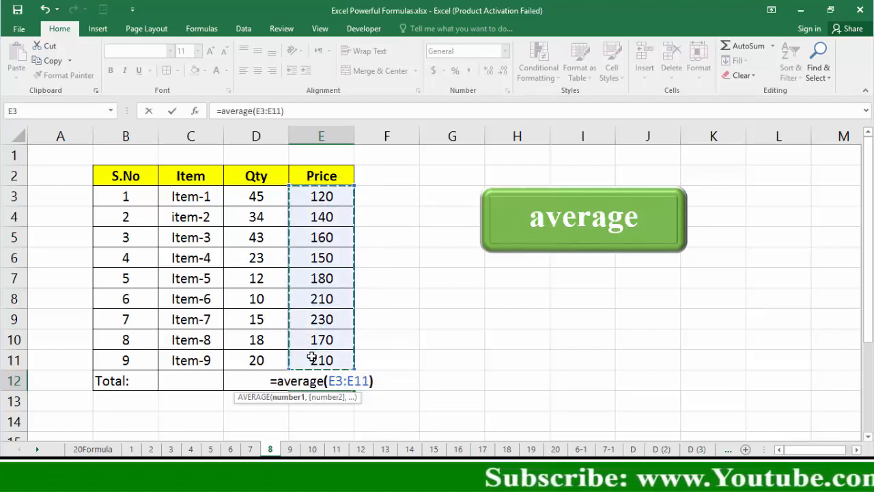
type(")")
key("Return")
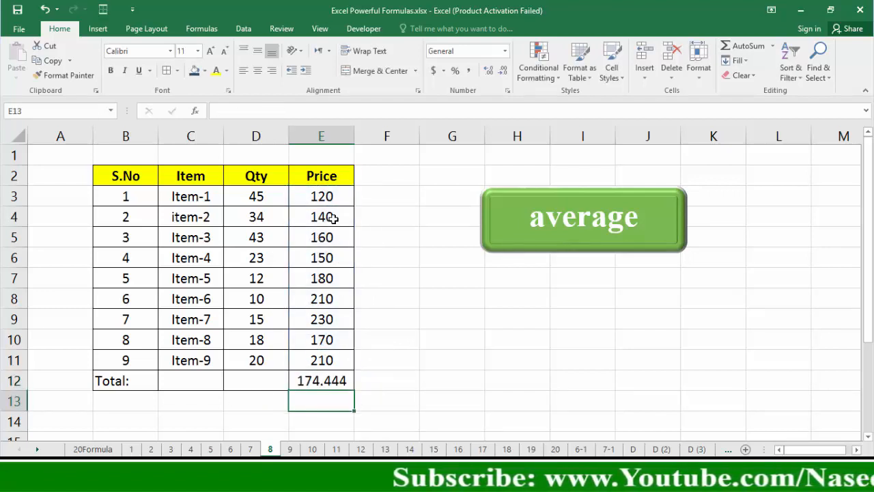
left_click(307, 379)
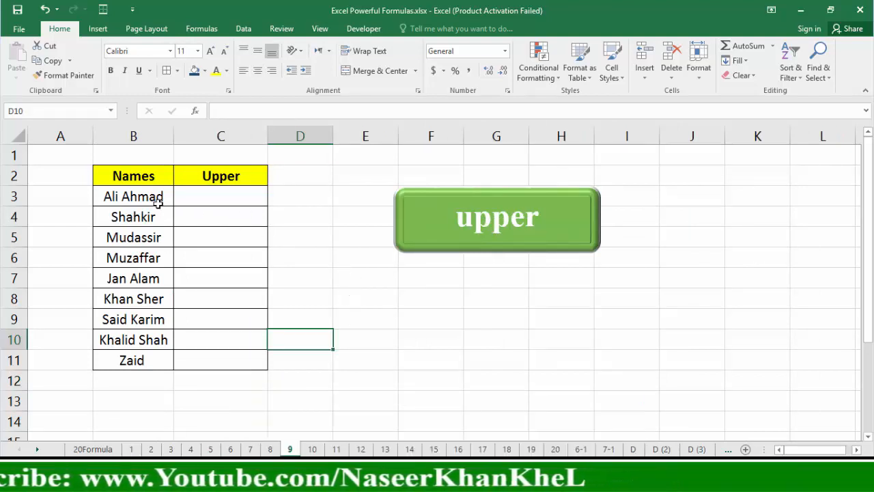
On sheet 9, convert the first name to capitals in C3 with =UPPER(B3) and fill the formula down to C11.
left_click(223, 197)
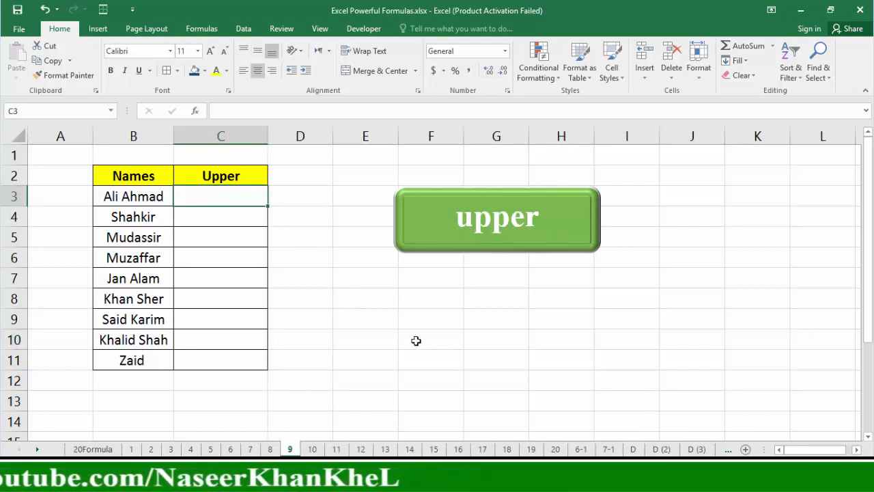
type("=")
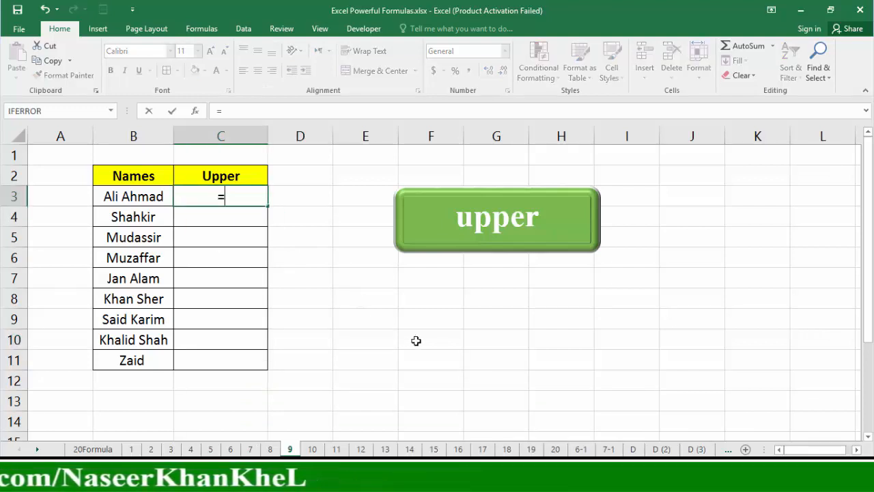
type("upp")
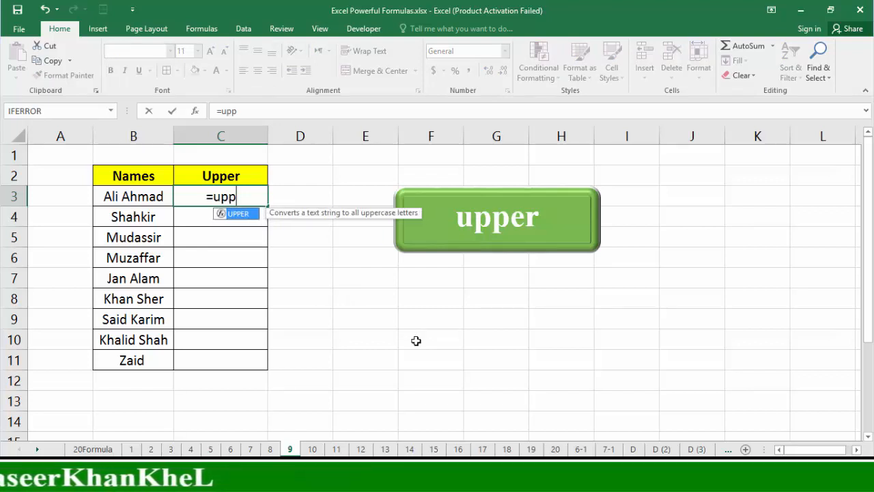
type("er(")
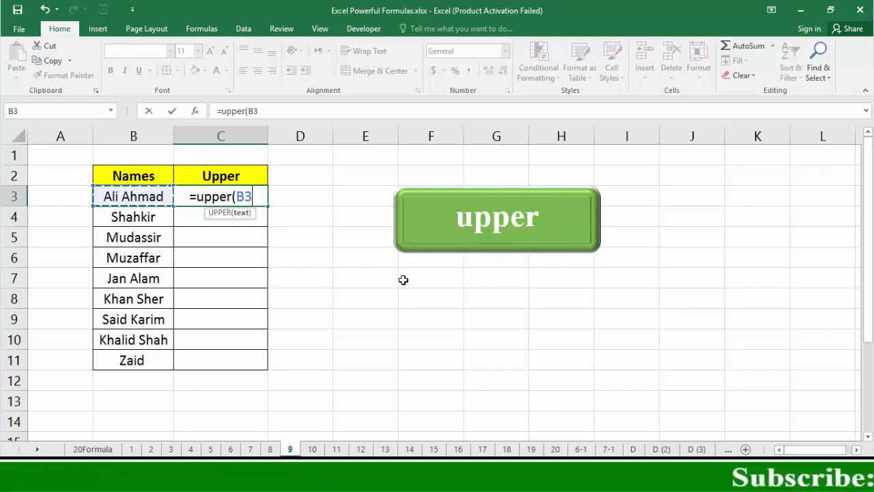
key("Return")
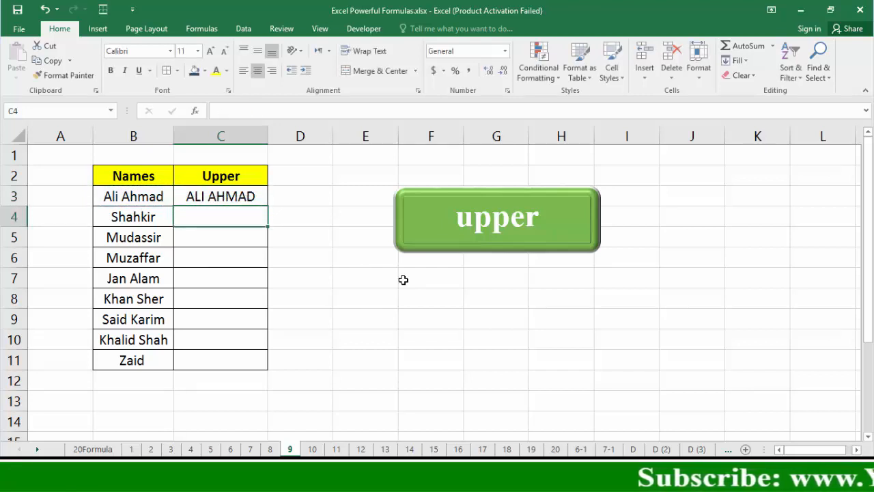
left_click(220, 196)
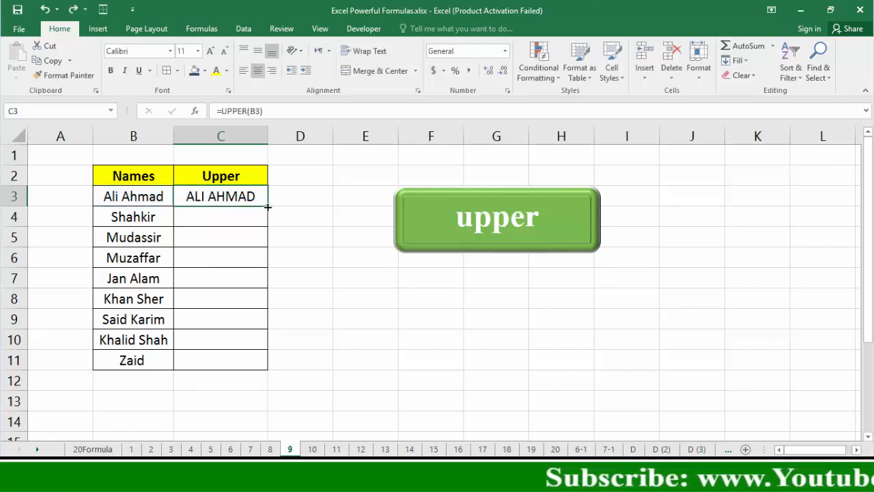
left_click_drag(268, 207, 268, 365)
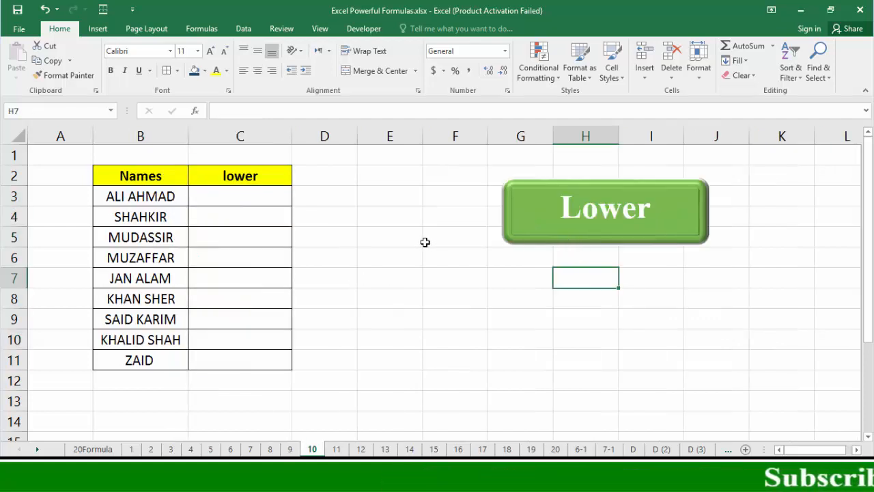
On sheet 10, convert the first name to lowercase in C3 with =LOWER(B3) and fill the formula down to C11.
left_click(239, 196)
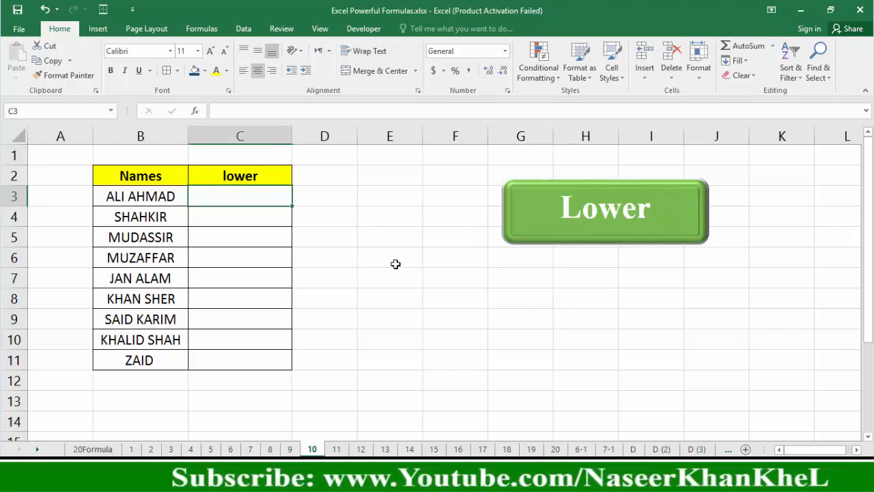
type("=l")
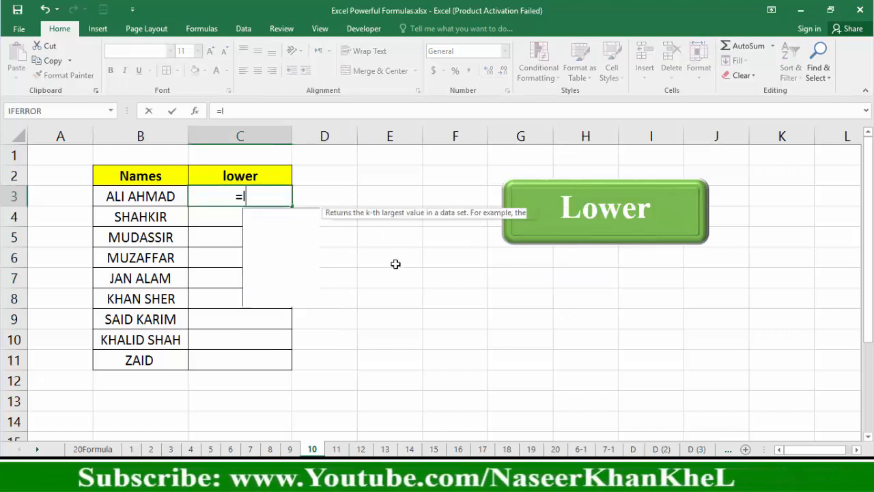
type("ower(")
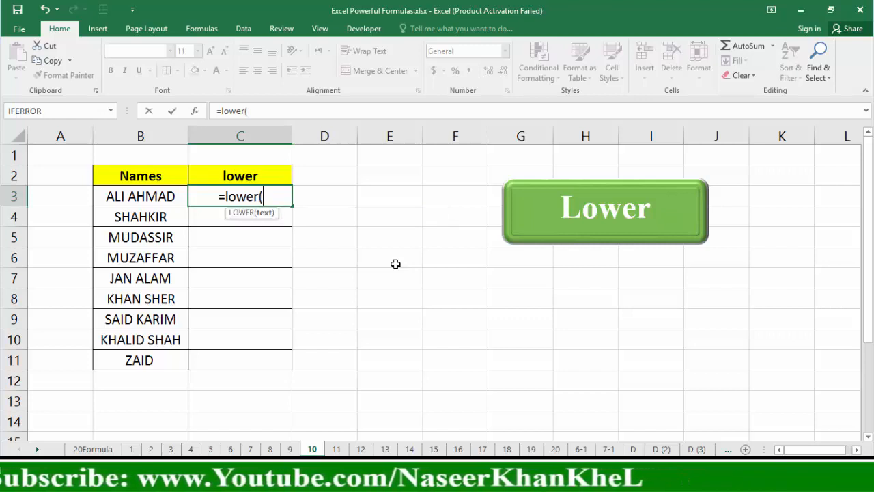
left_click(145, 197)
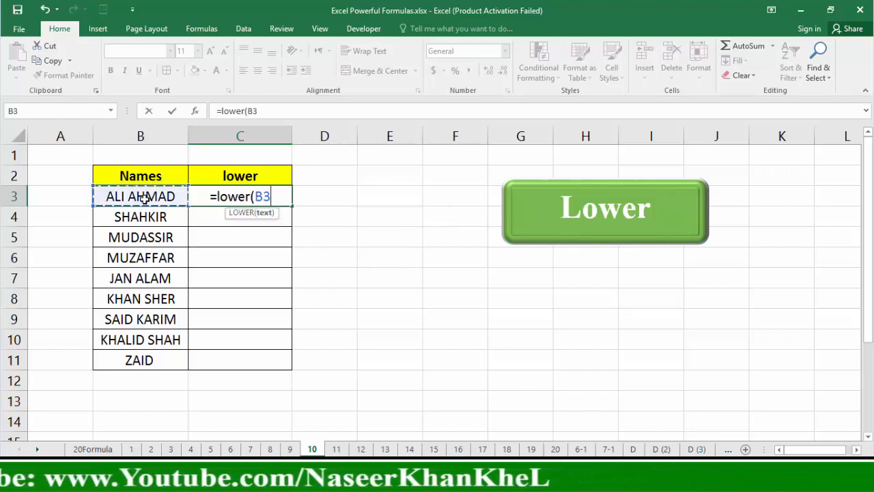
type(")")
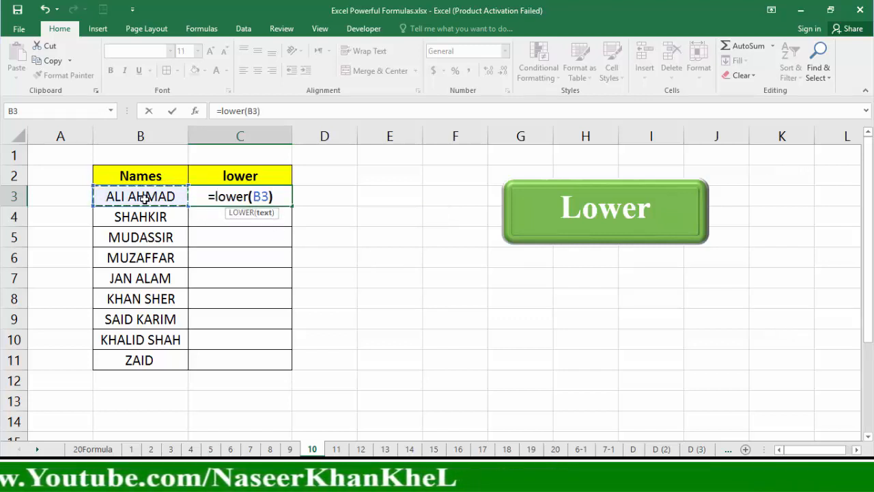
key("Return")
left_click(252, 202)
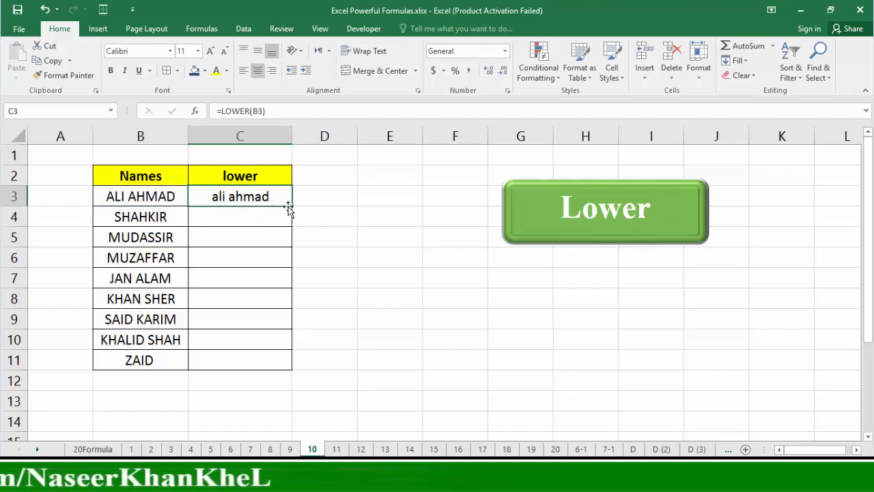
left_click_drag(289, 207, 297, 364)
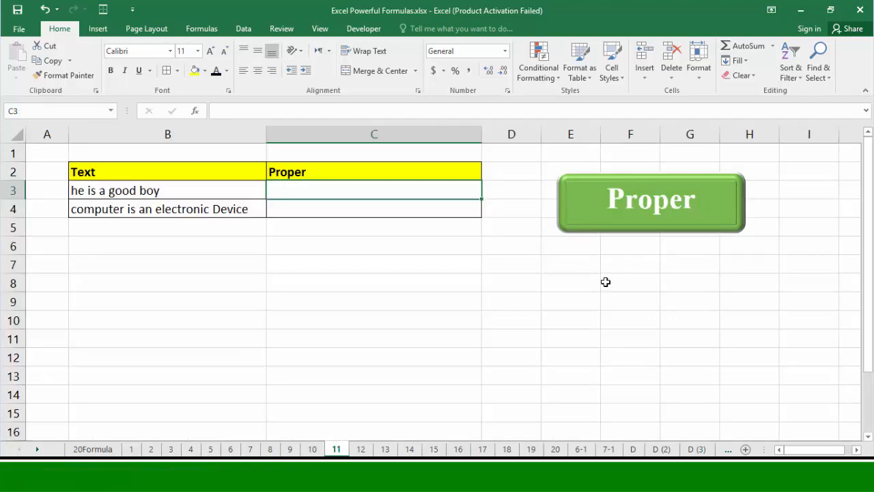
On sheet 11, convert the first text to proper case in C3 with =PROPER(B3) and fill the formula down to C4.
left_click(158, 193)
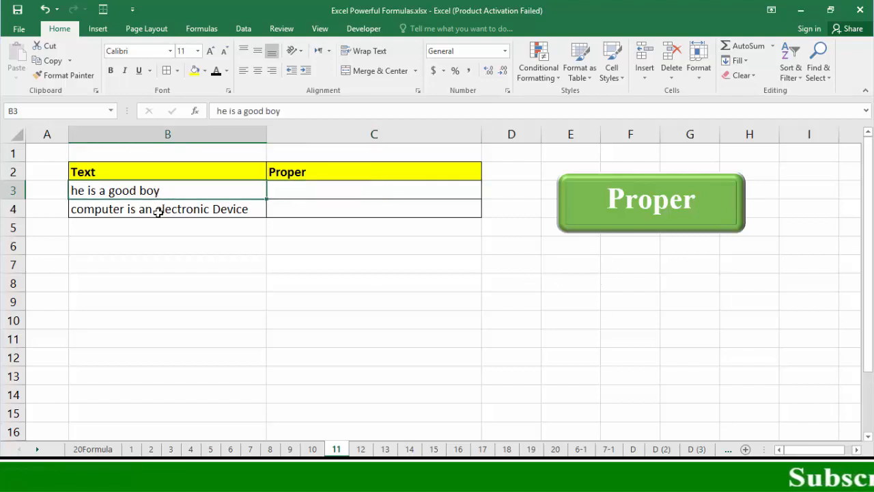
left_click(159, 209)
left_click(170, 195)
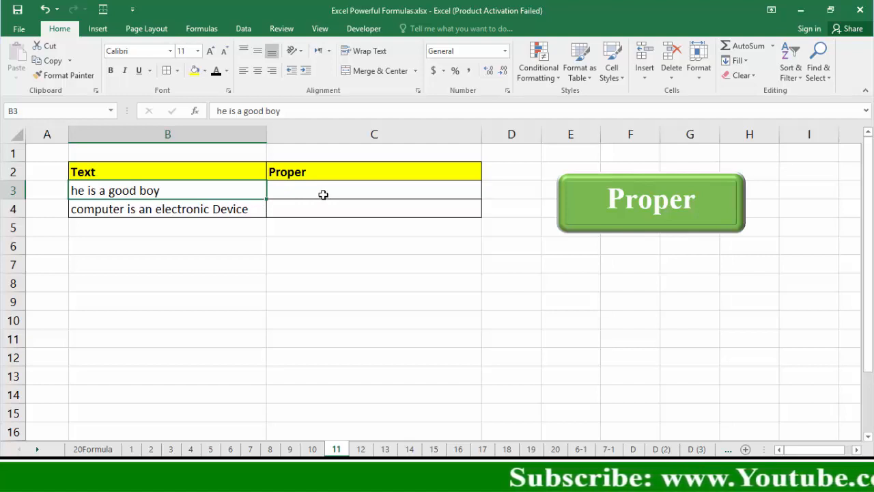
left_click(329, 193)
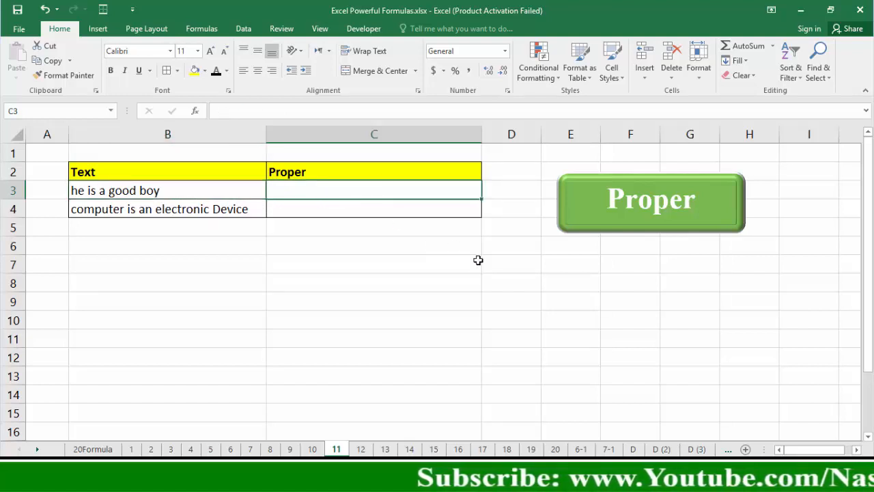
type("=")
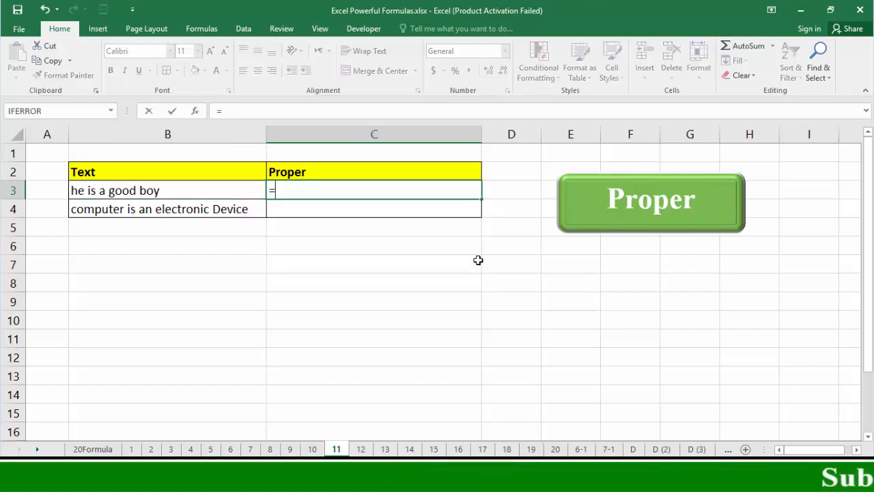
type("proper")
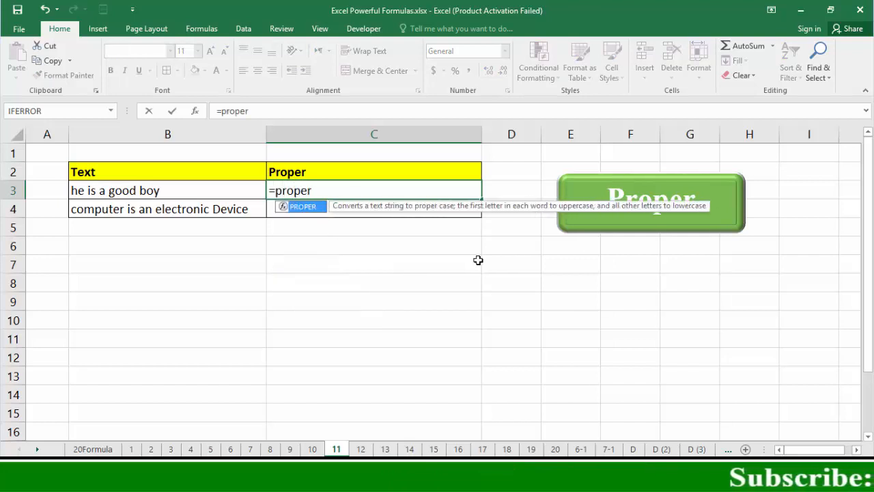
type("(")
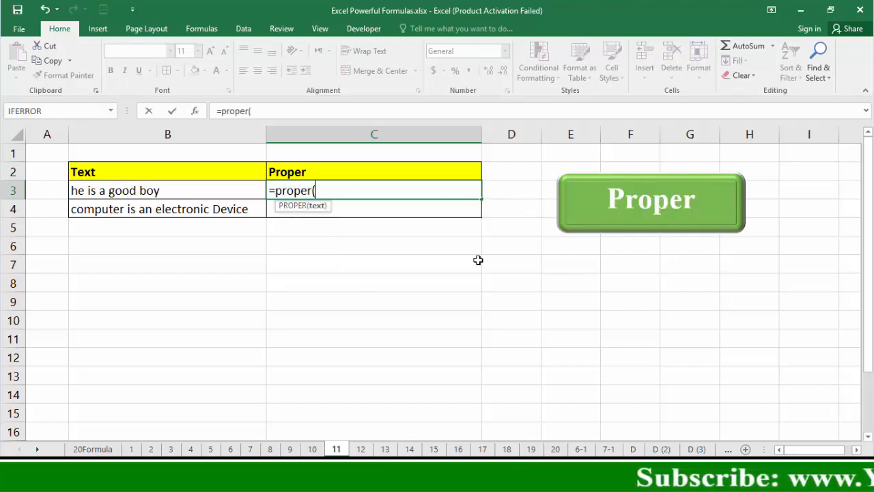
left_click(175, 193)
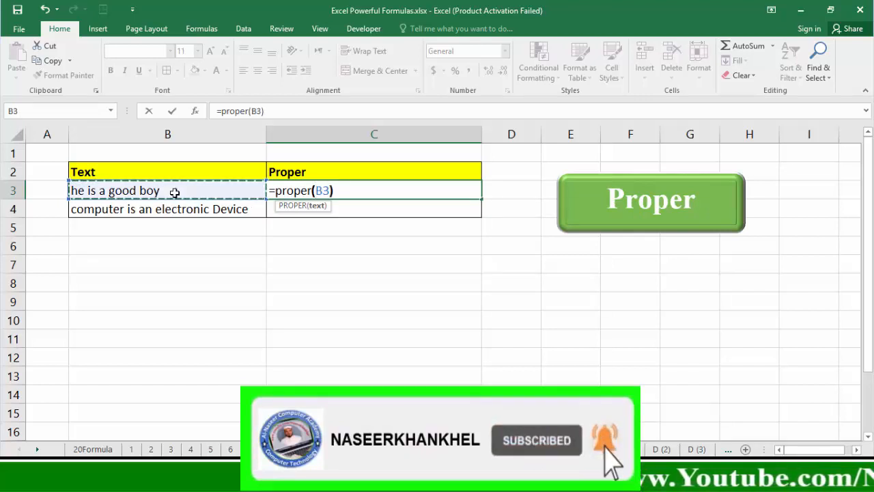
key("Return")
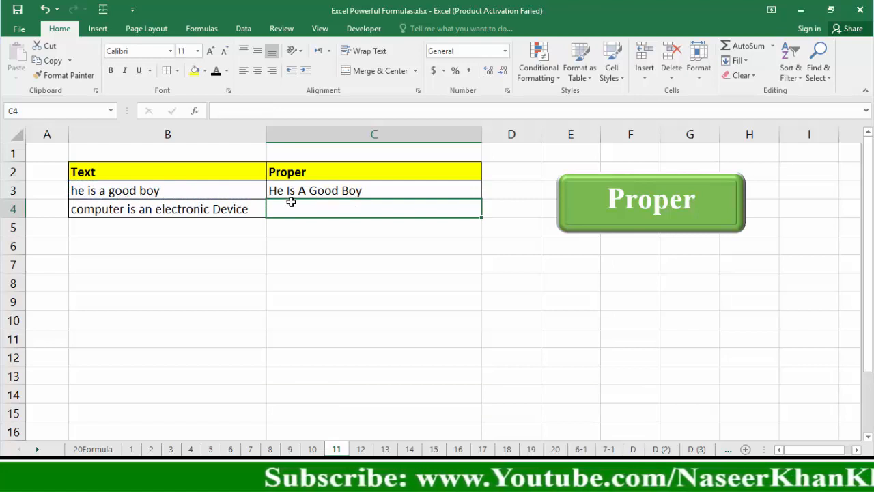
left_click(323, 192)
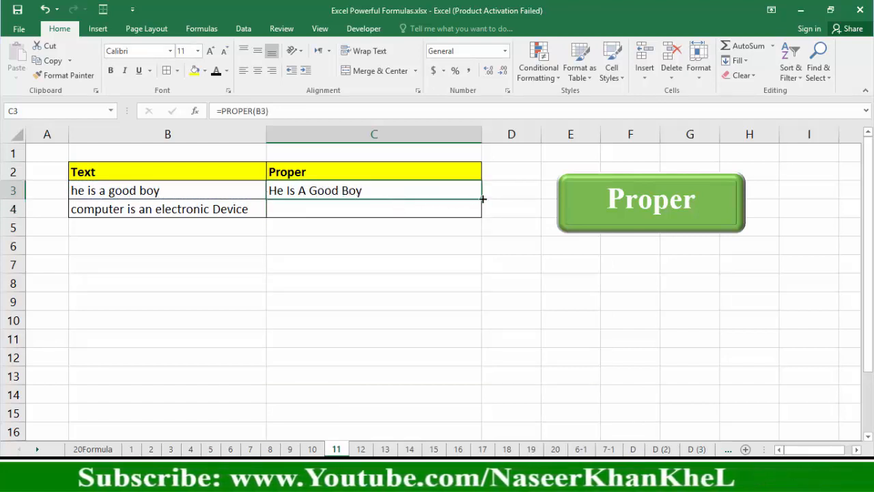
left_click_drag(481, 199, 481, 212)
On sheet 12, join the first and last name with a space between them in D3 using =CONCATENATE(B3," ",C3).
key("ctrl+Page_Down")
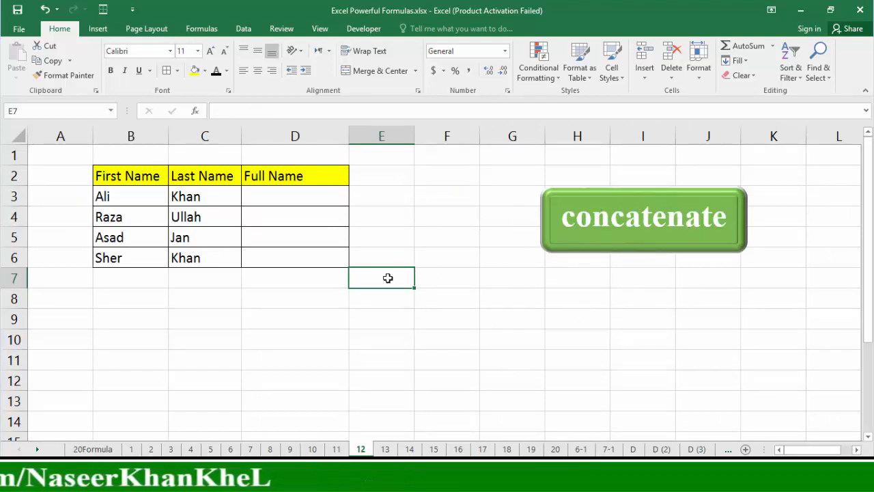
left_click(300, 198)
type("=con")
key("Tab")
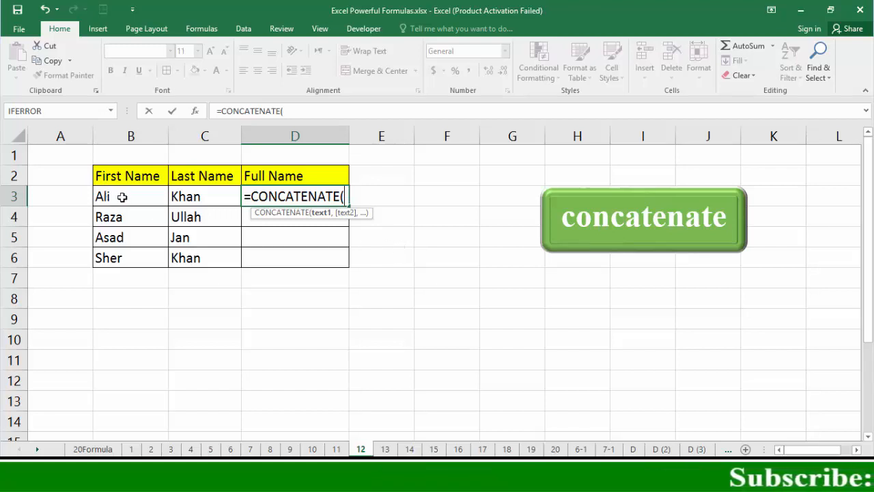
left_click(123, 197)
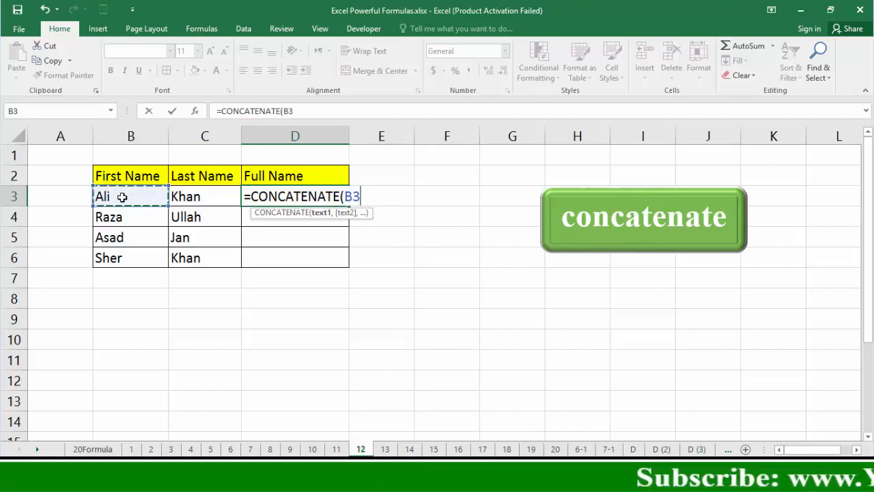
type(",")
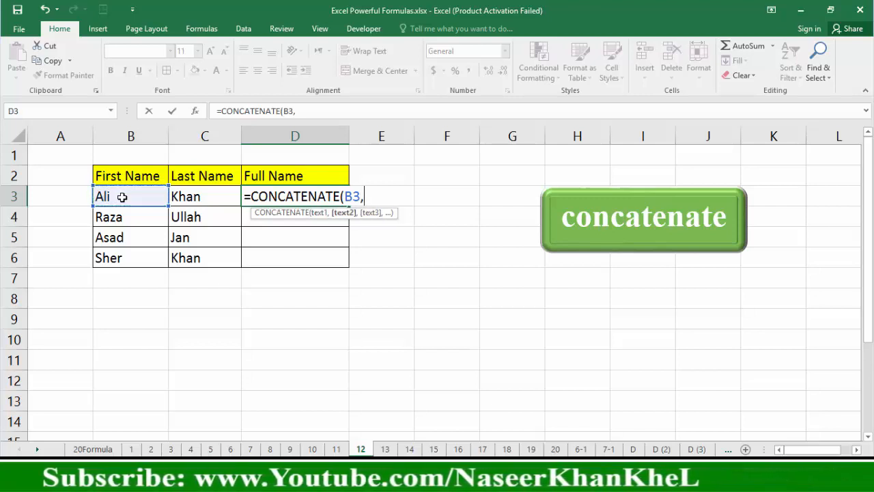
type("\"")
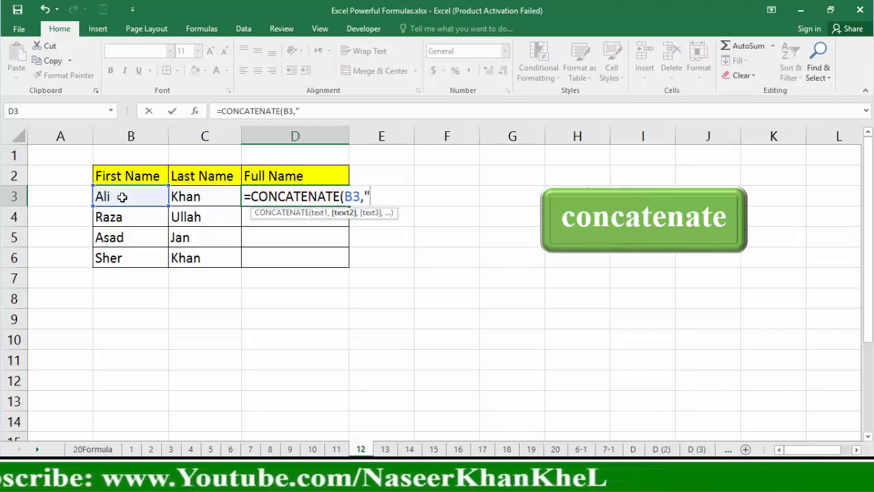
type(" \"")
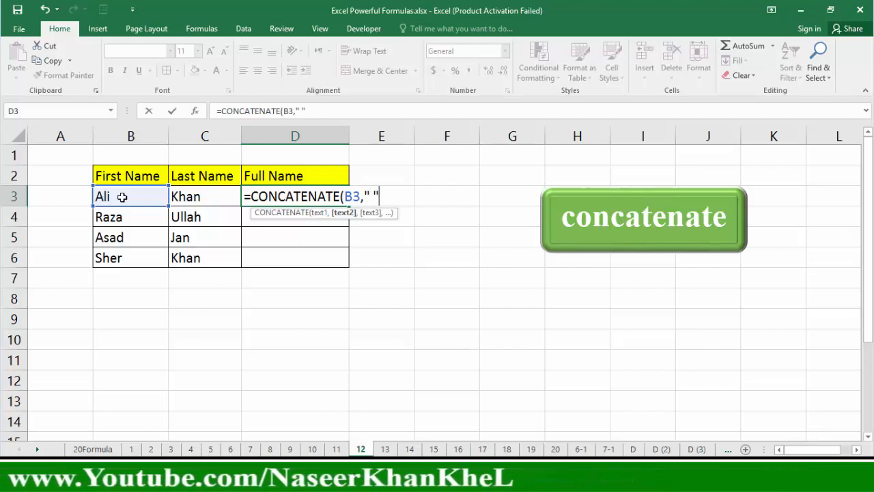
type(",")
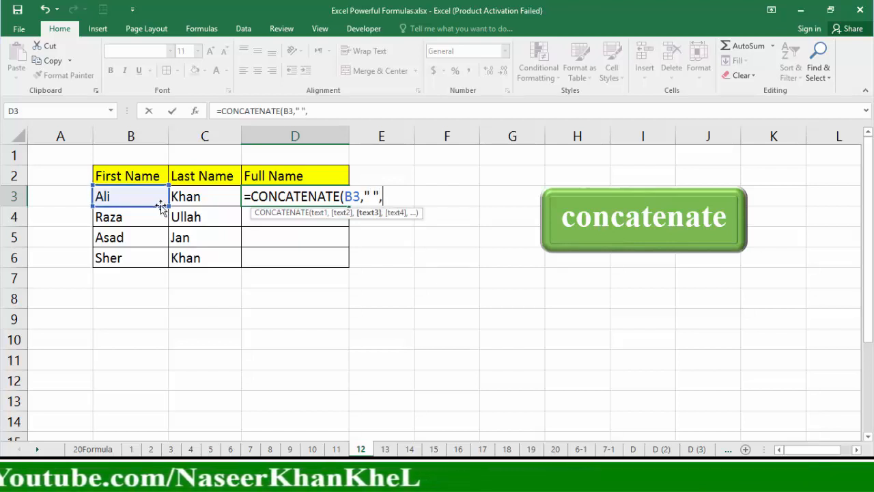
left_click(198, 197)
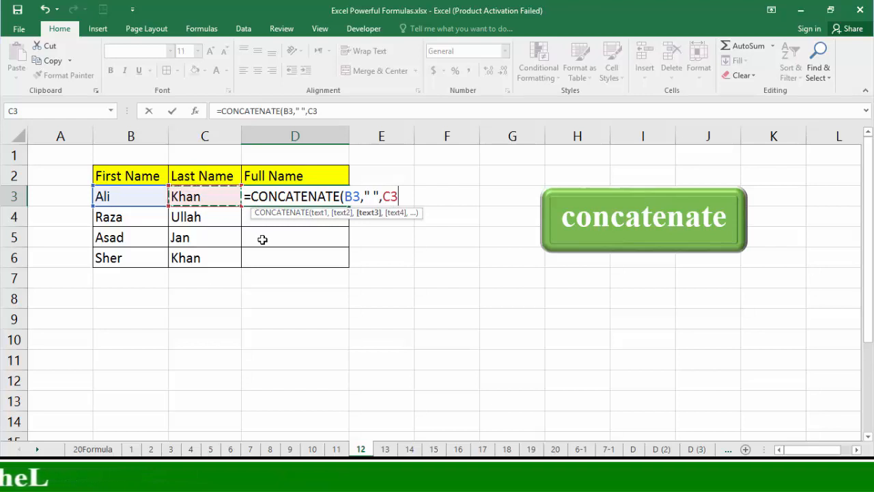
key("Return")
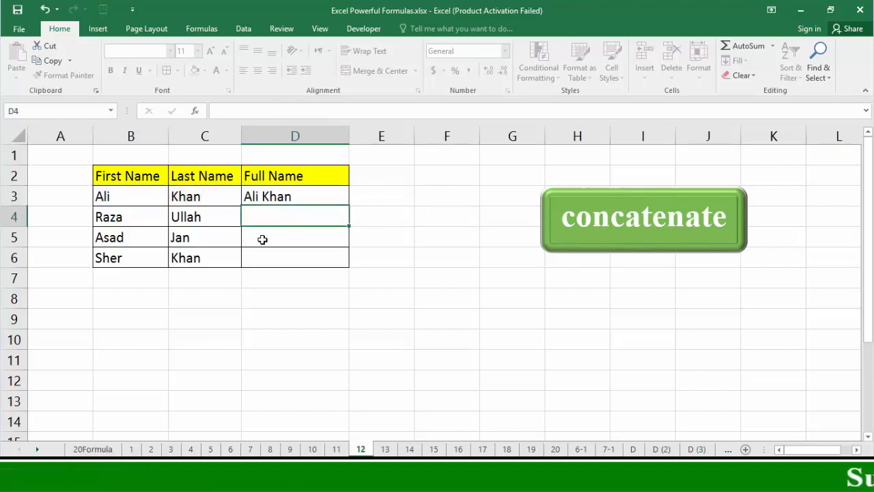
Fill the Full Name formula from D3 down to D6.
left_click(298, 202)
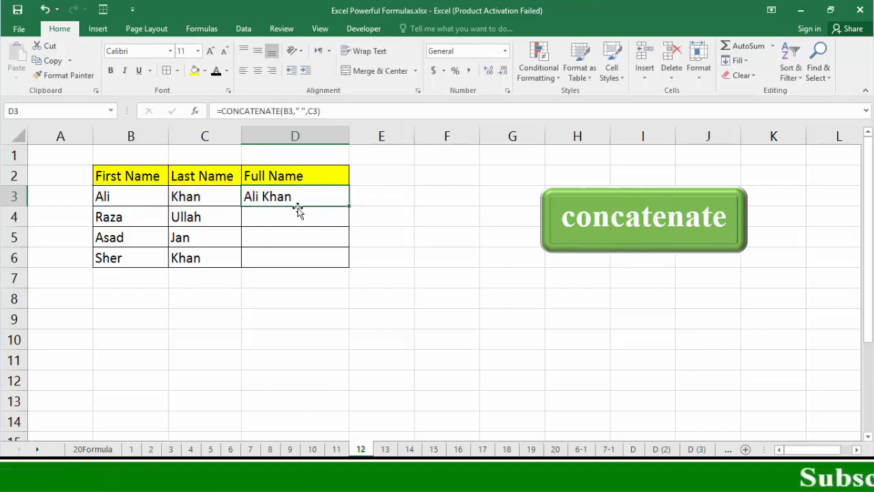
double_click(349, 206)
left_click(321, 232)
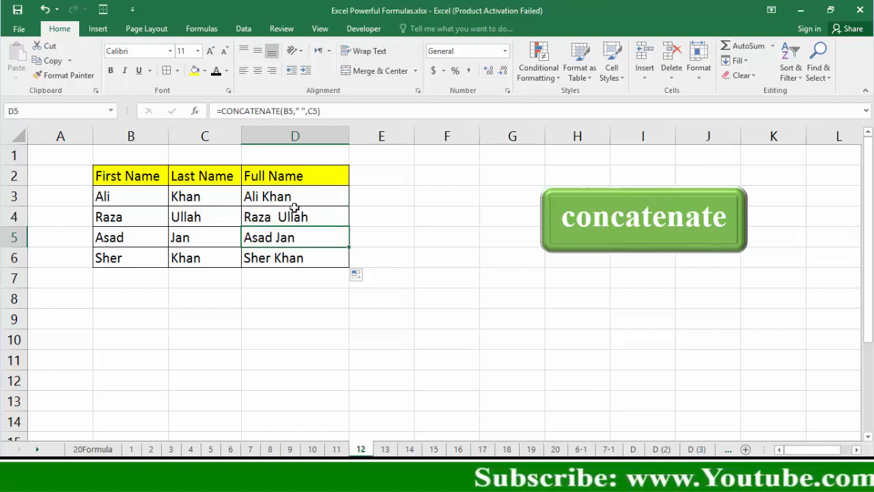
On sheet 13, combine the year, month and day into a date in C5 with =DATE(D2,C2,B2).
left_click(385, 450)
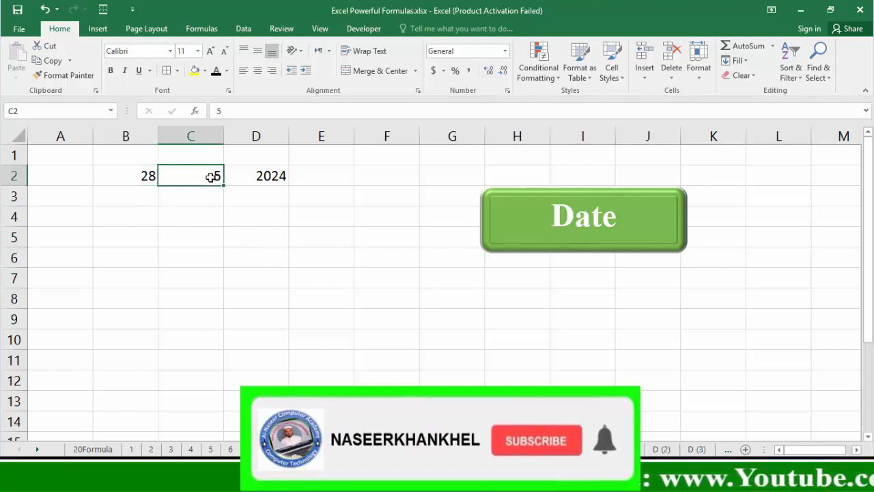
left_click(268, 177)
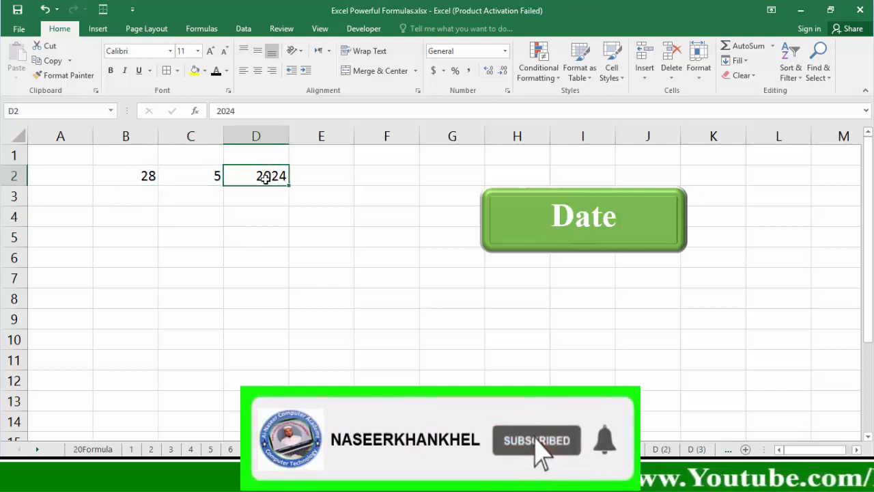
left_click(194, 244)
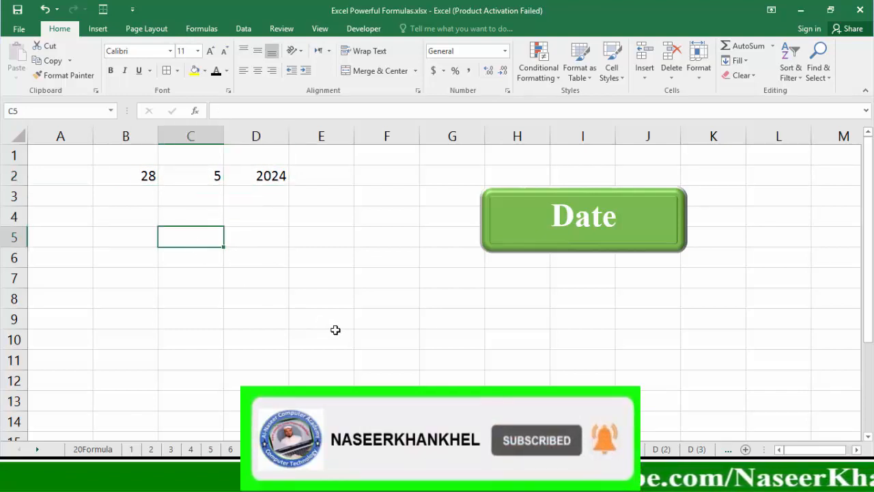
type("=")
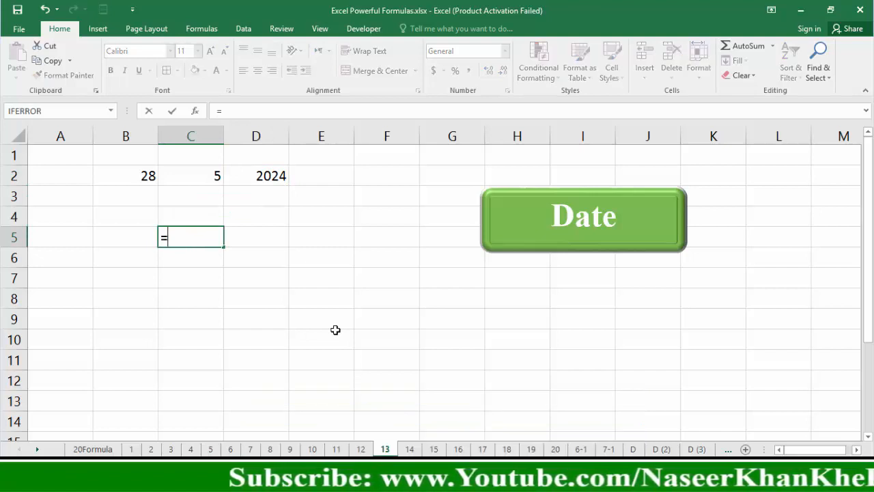
type("date")
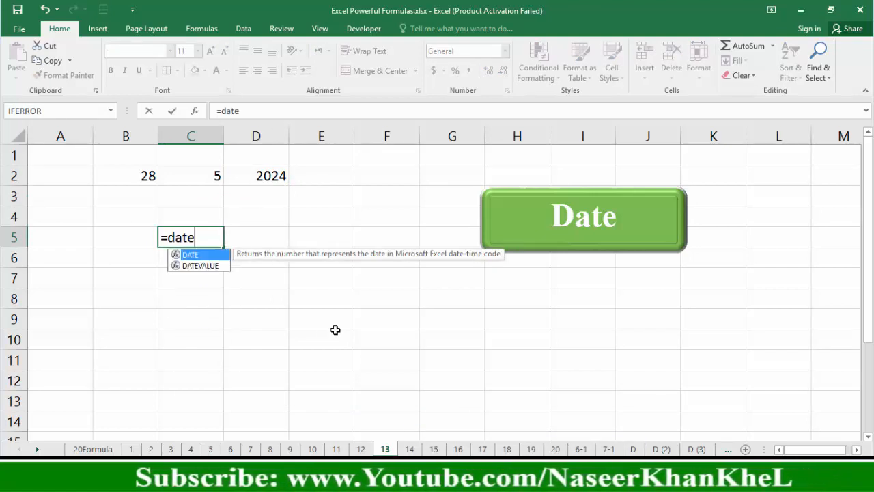
type("(")
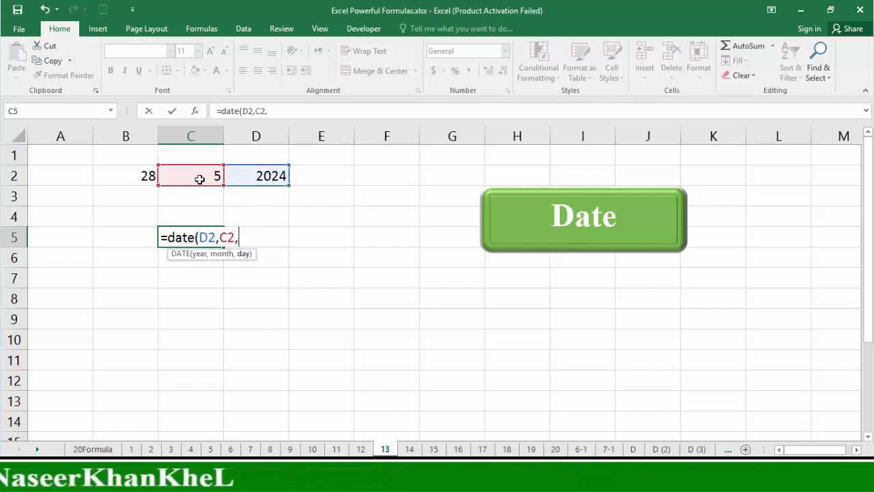
left_click(142, 178)
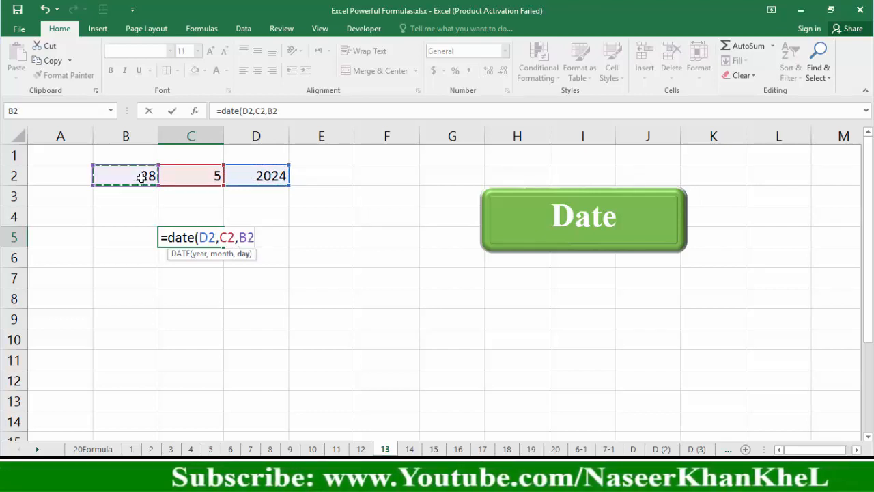
type(")")
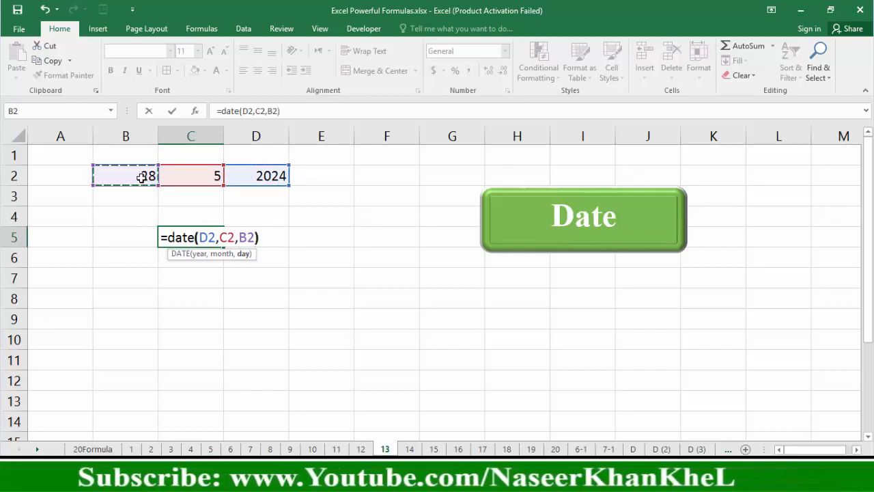
key("Return")
key("Up")
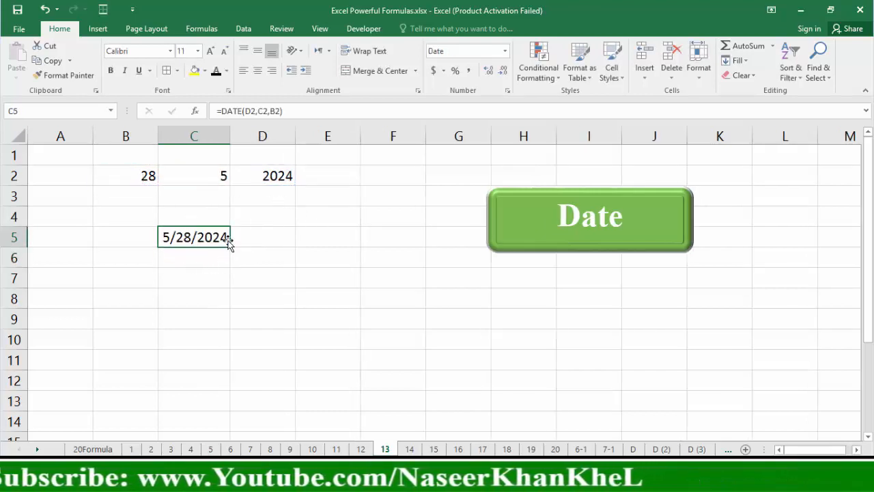
On sheet 14, count the table's empty cells in G12 with =COUNTBLANK(B2:E12).
key("ctrl+Page_Down")
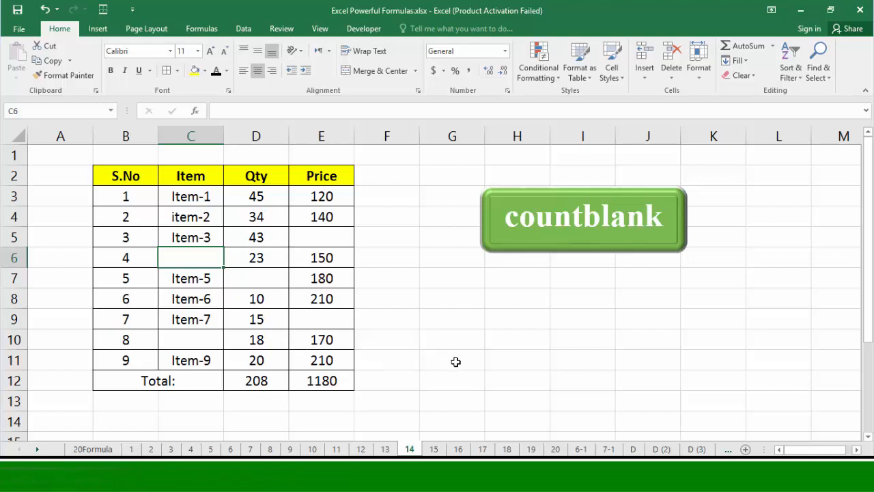
left_click_drag(139, 192, 302, 374)
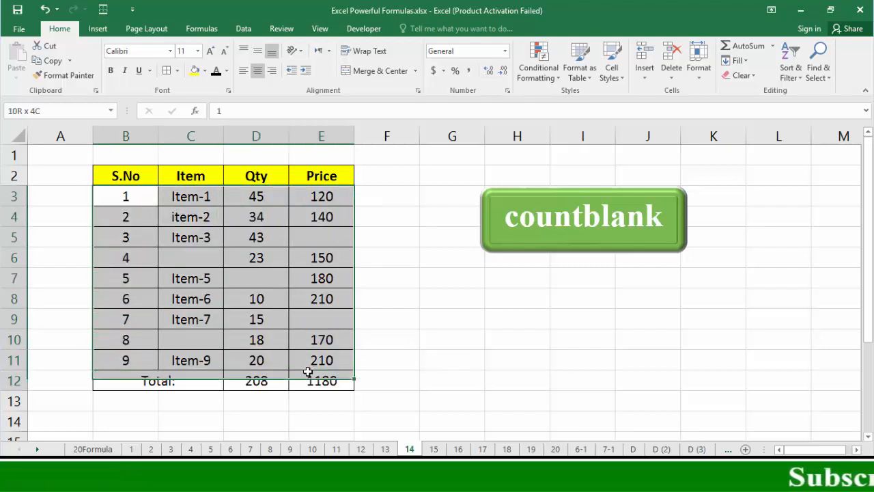
left_click(251, 277)
left_click_drag(251, 277, 185, 260)
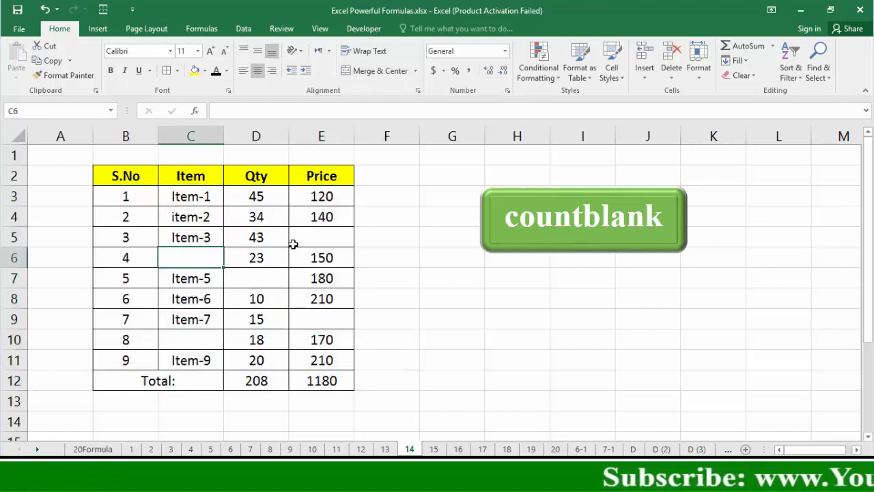
left_click(198, 340)
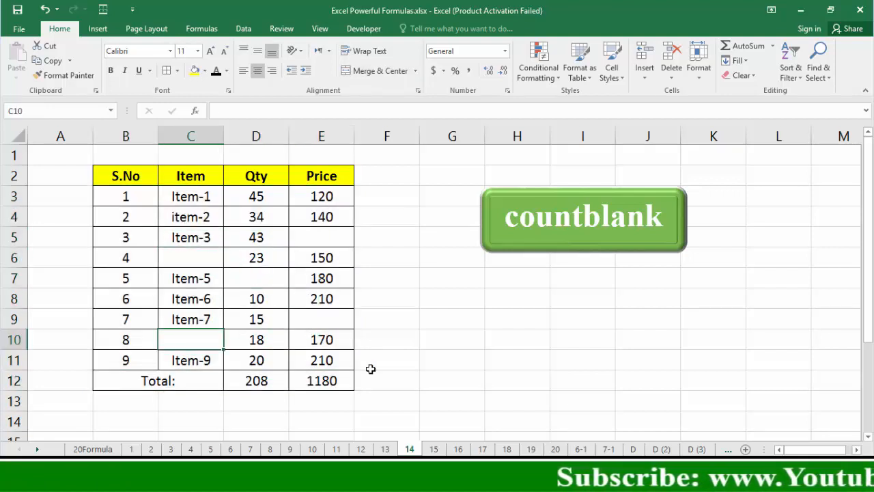
left_click(456, 382)
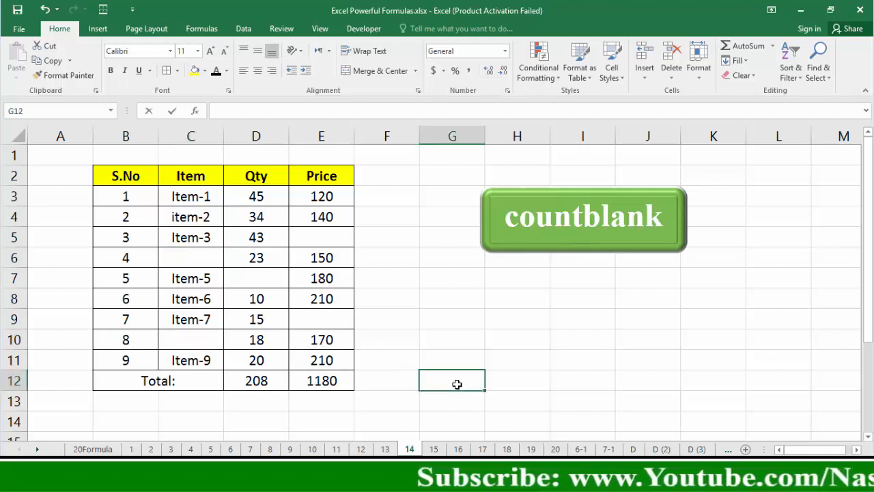
type("=")
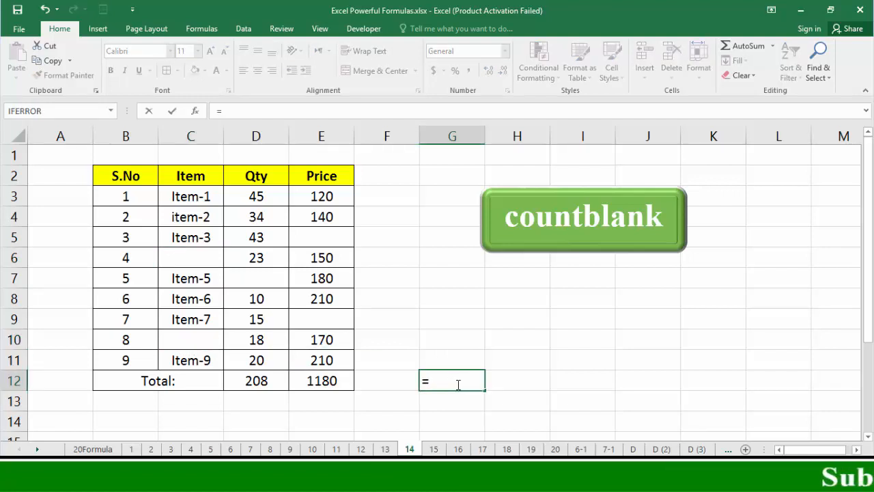
type("countb")
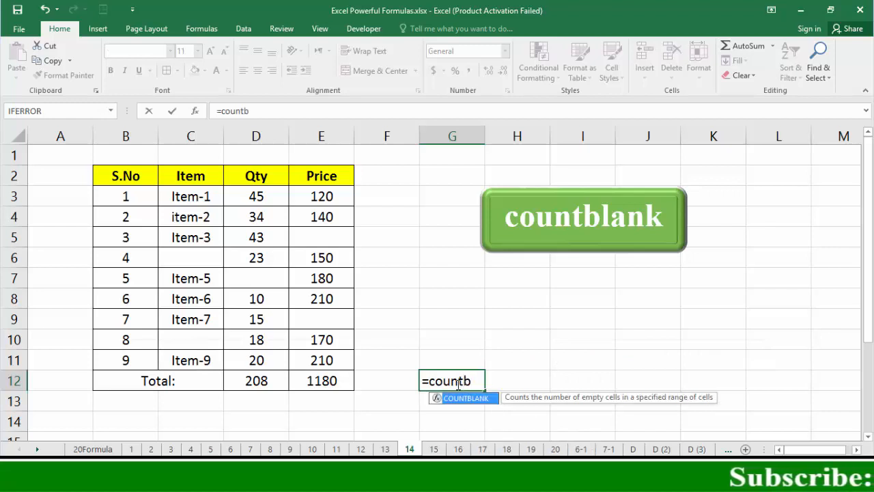
key("Tab")
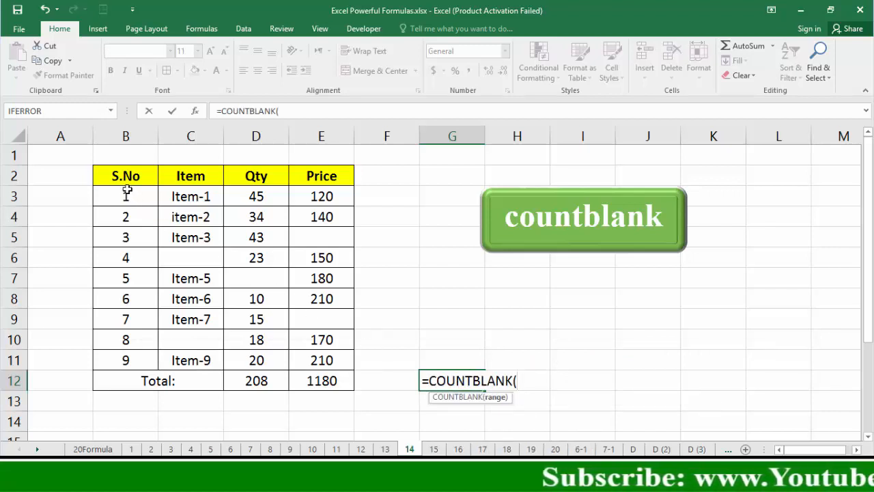
left_click_drag(179, 183, 316, 376)
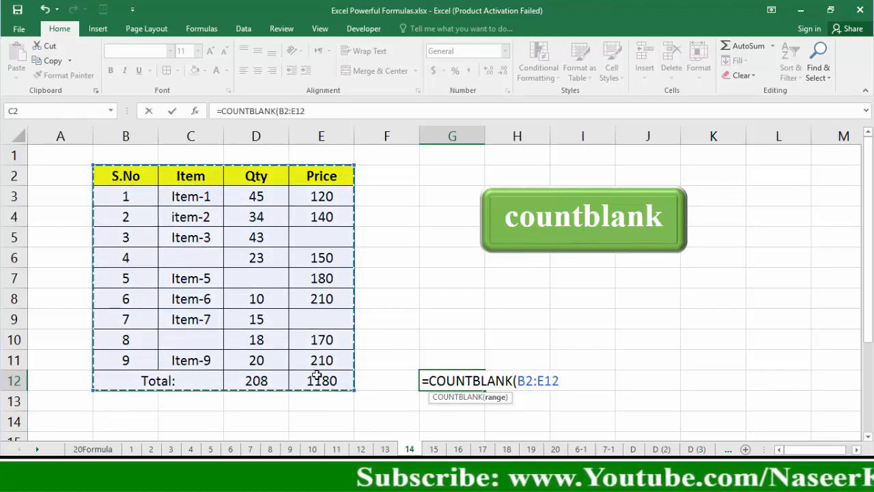
type(")")
key("Return")
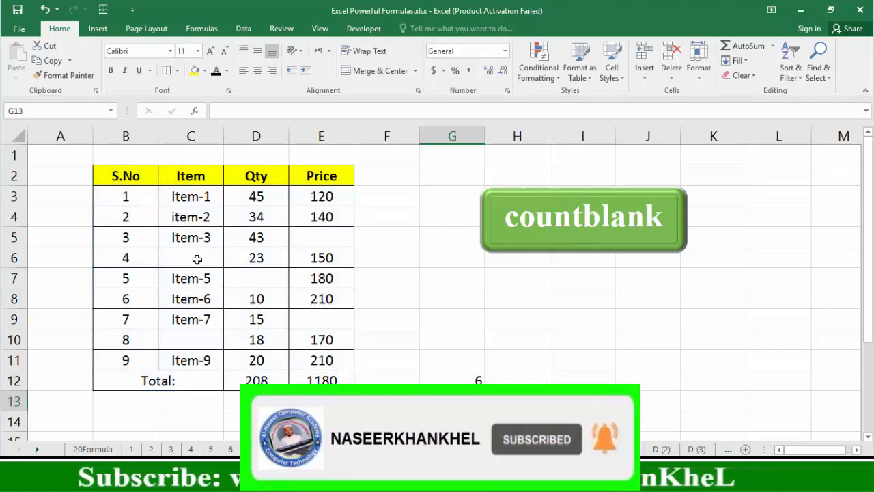
Clear the quantity of S.No 4 in D6 to test the blank-cell count.
left_click(250, 257)
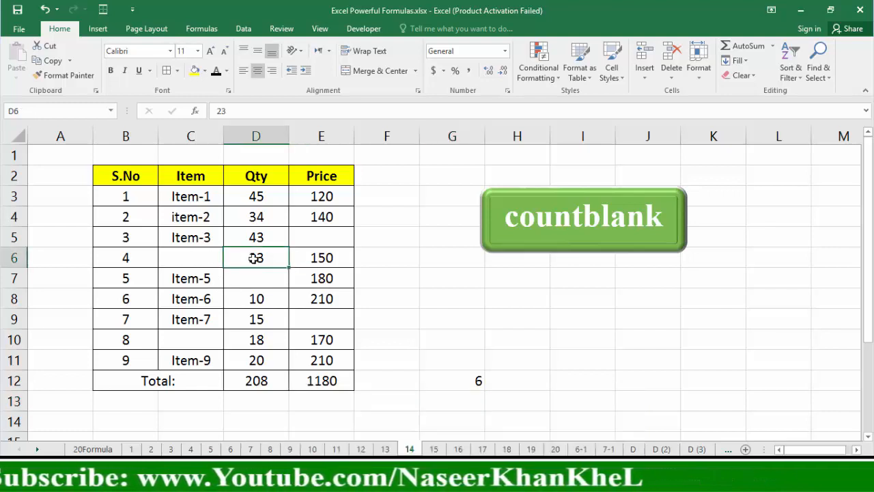
key("Delete")
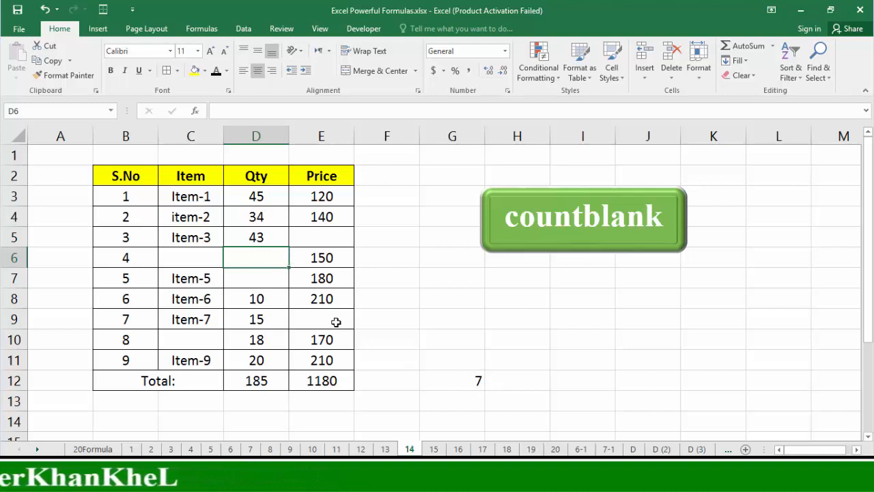
On sheet 15, enter =TODAY() in B3 below the Current Date heading.
left_click(433, 449)
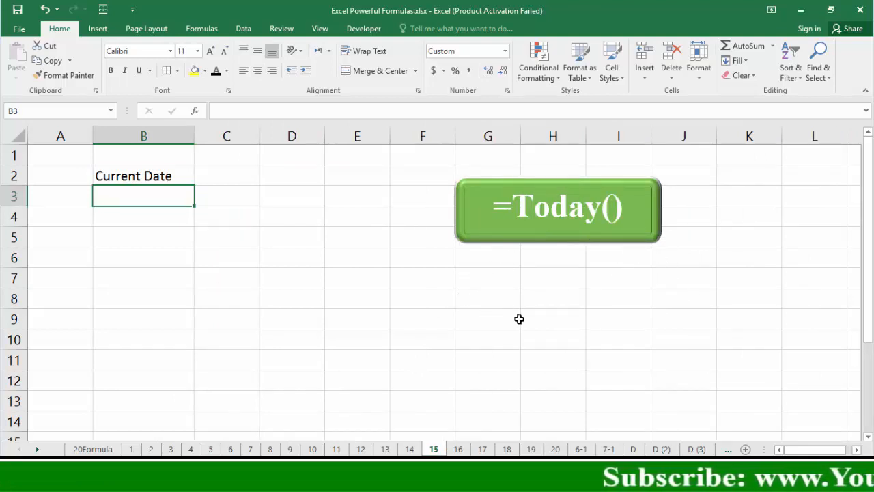
type("=")
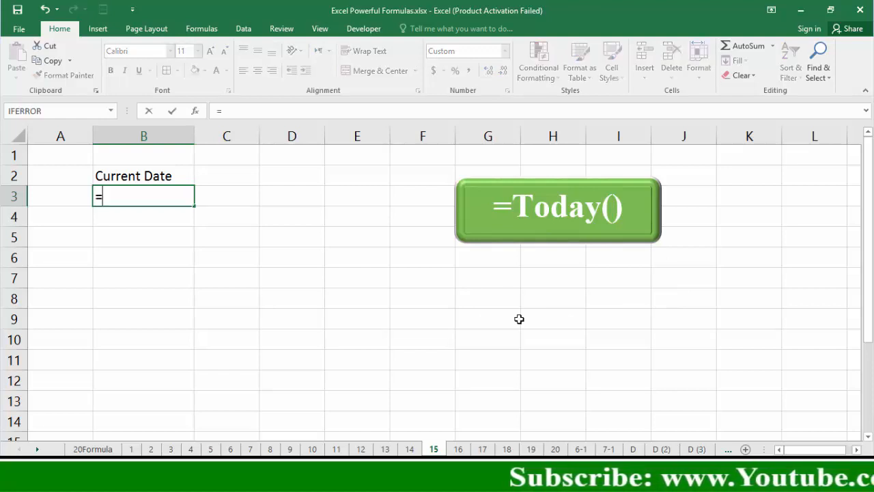
type("today")
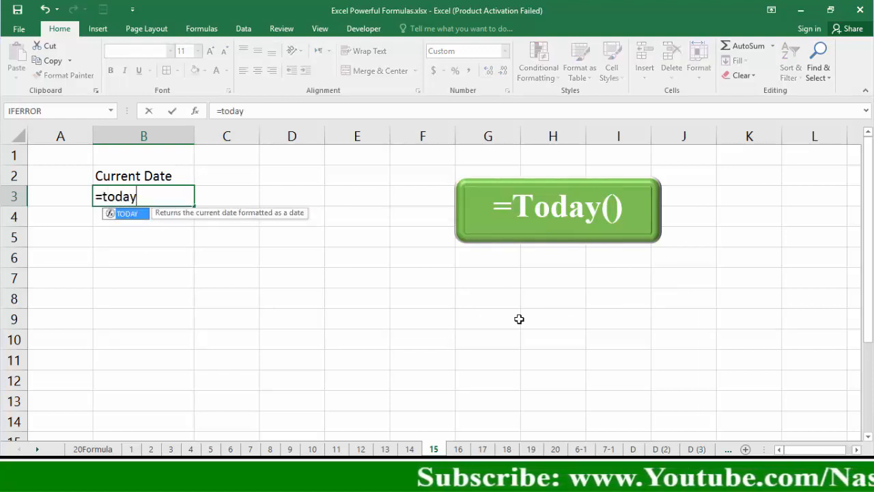
type("()")
key("Return")
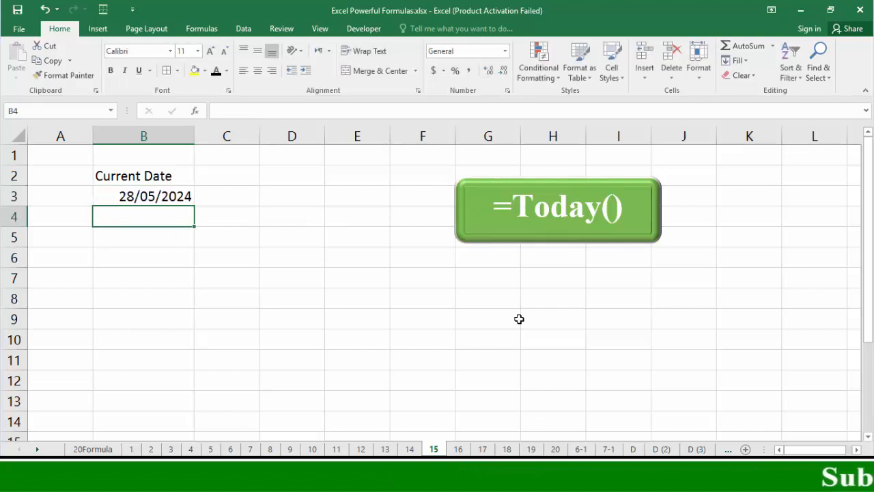
On sheet 16, enter =NOW() in B3 below the Current Date & Time heading.
left_click(459, 449)
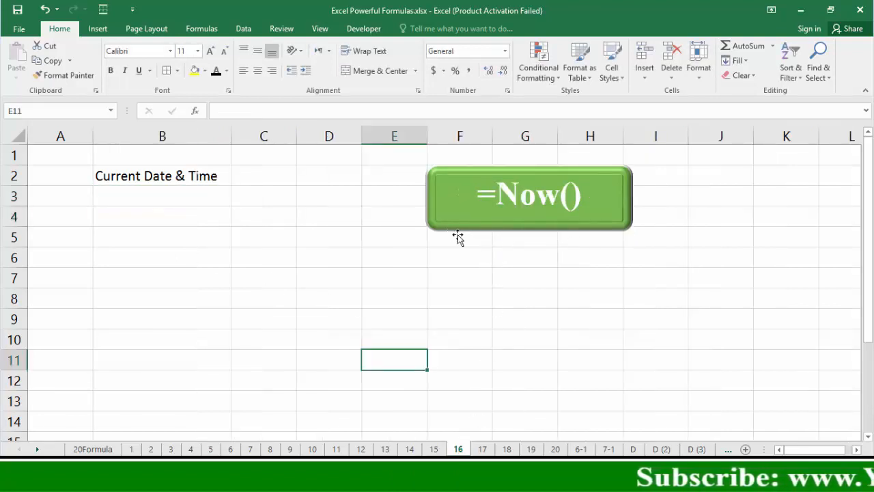
left_click(195, 201)
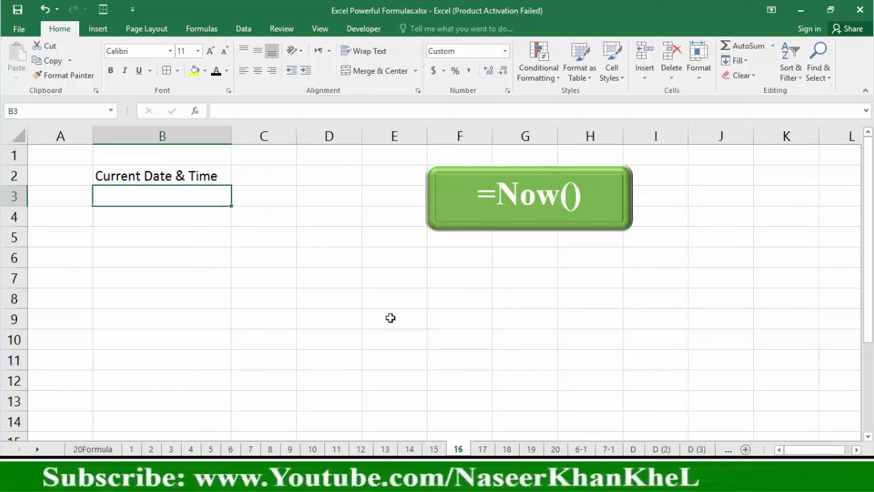
type("=now()")
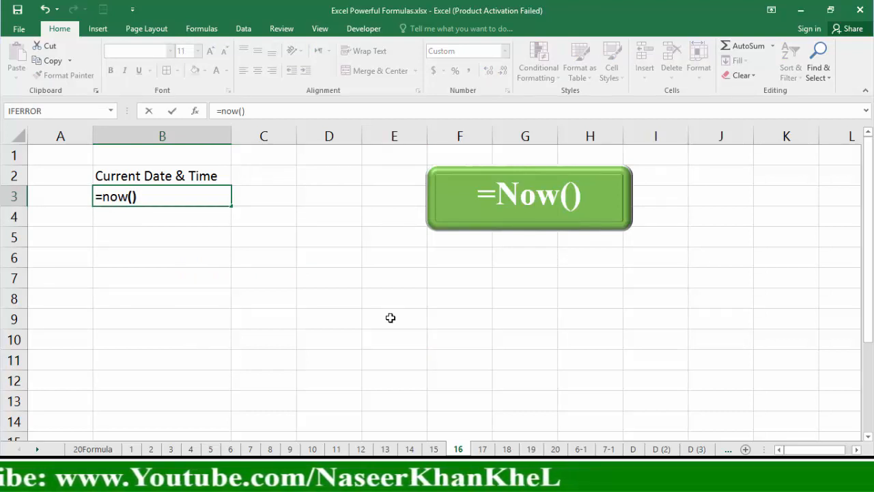
key("Return")
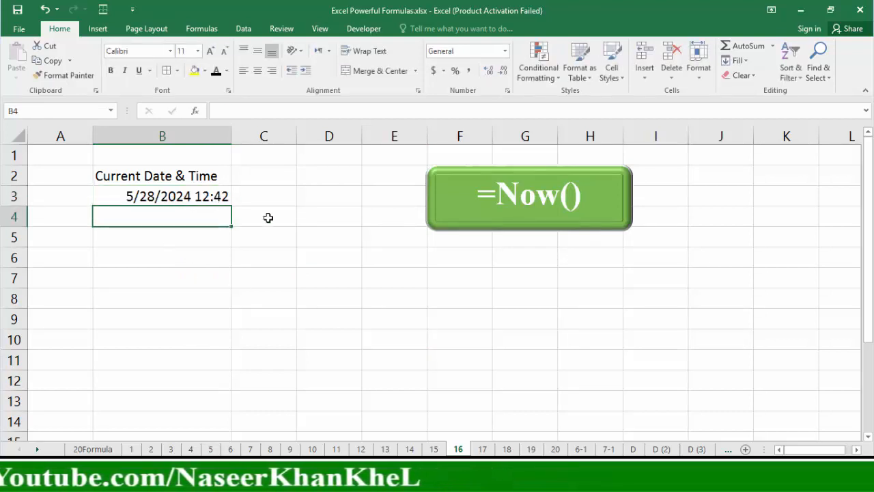
On sheet 17, enter =TEXT(A2,"DDD") in B2 to extract the abbreviated day name from the date.
left_click(482, 448)
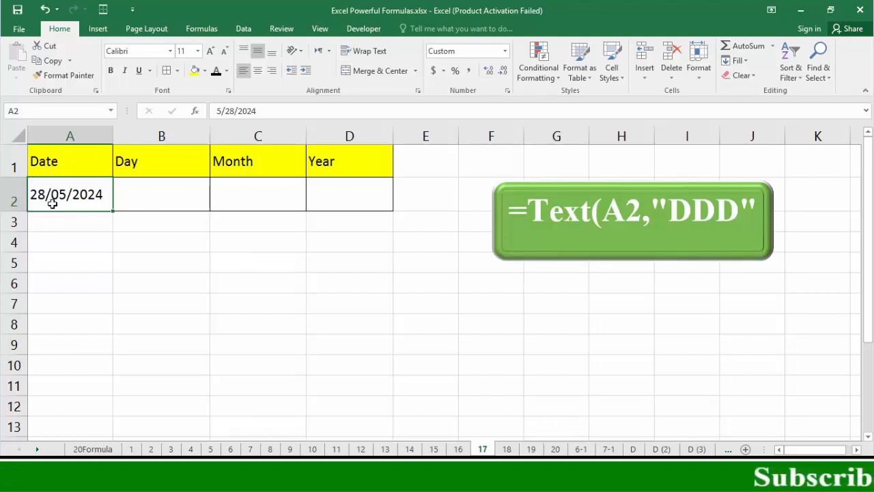
left_click(160, 197)
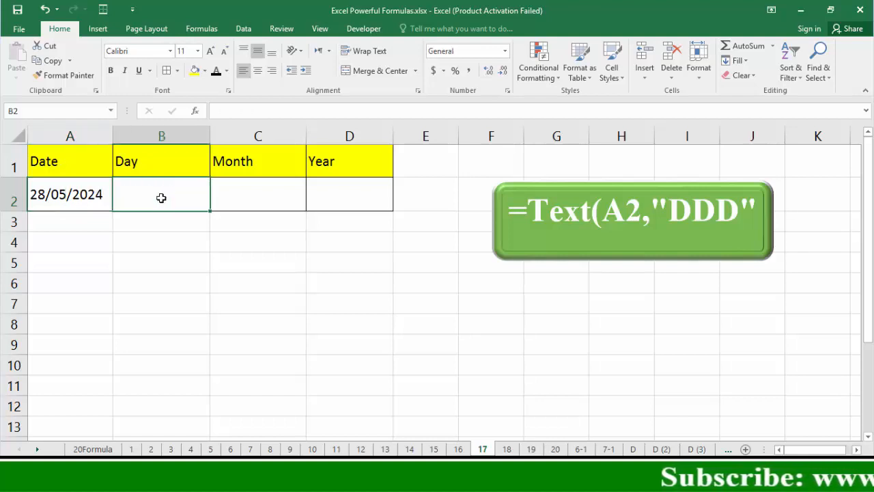
left_click(258, 200)
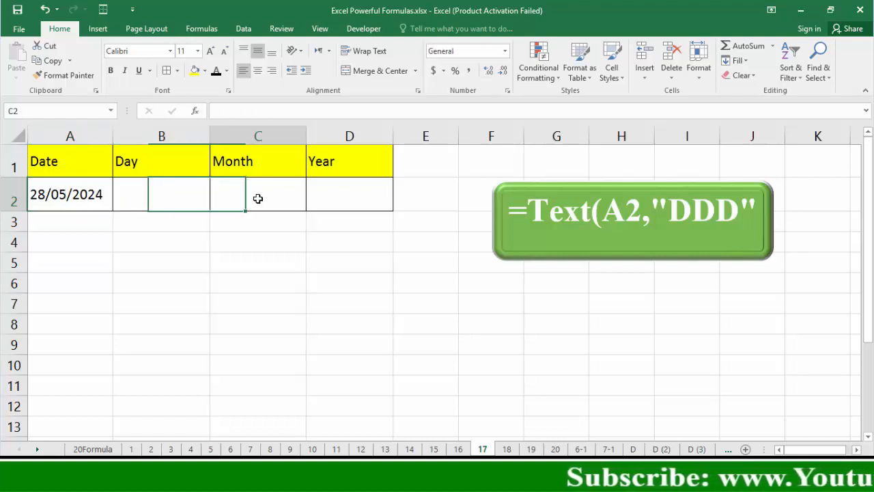
left_click(345, 196)
left_click(170, 197)
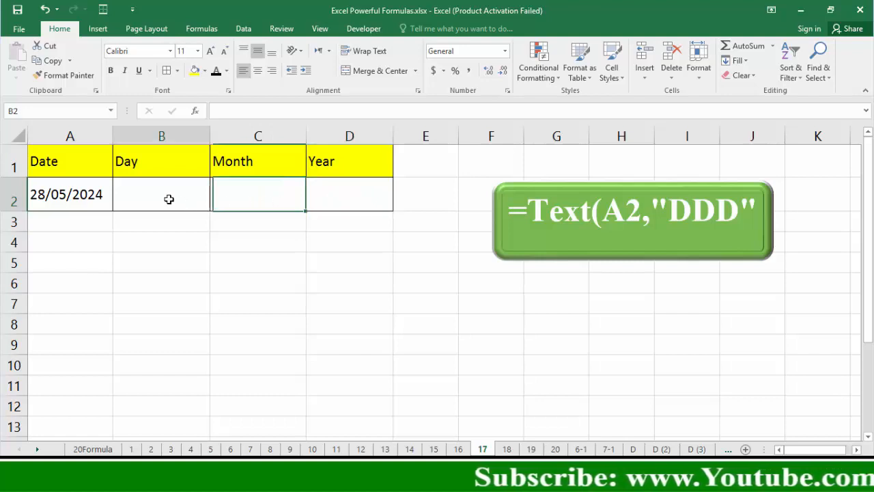
type("=te")
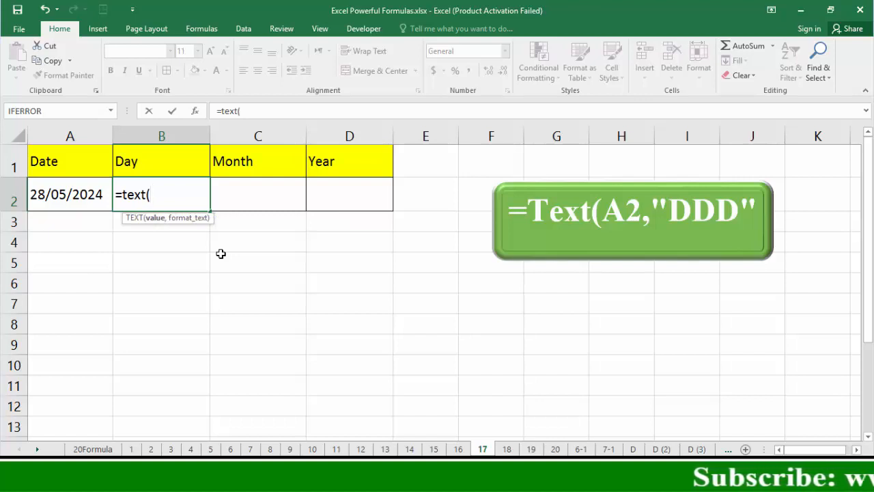
type("xt(")
left_click(75, 202)
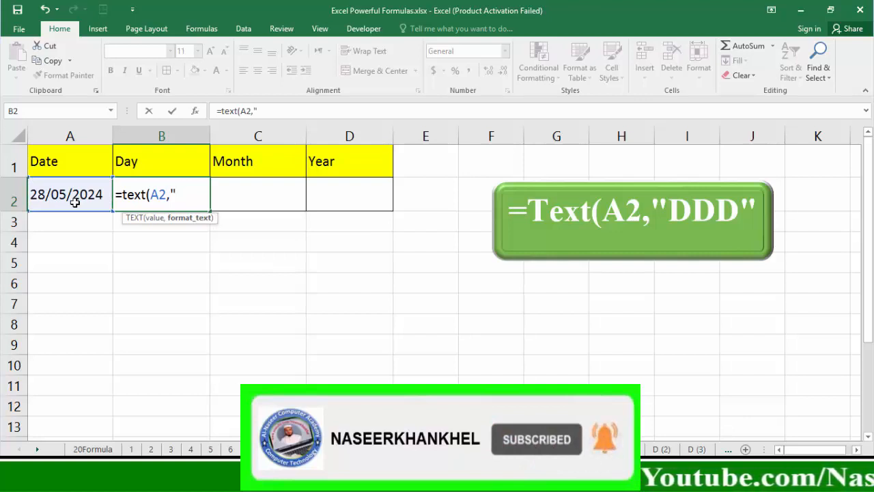
type(",\"DDD\"")
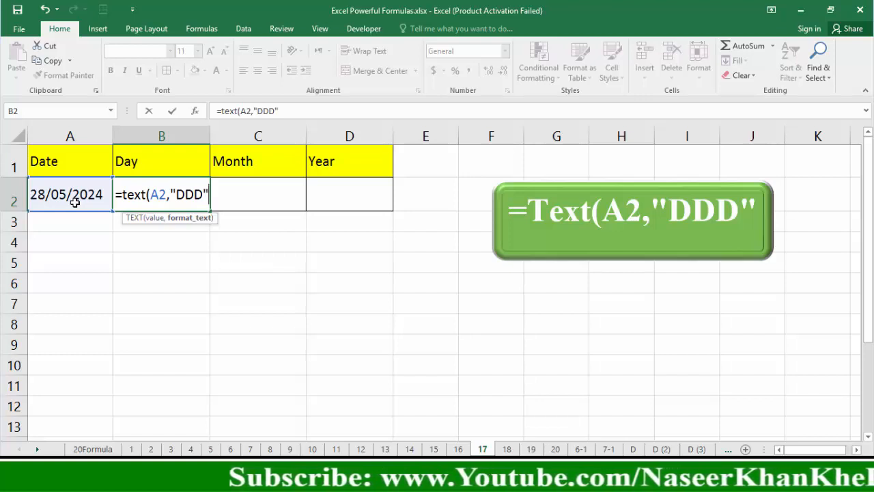
type(")")
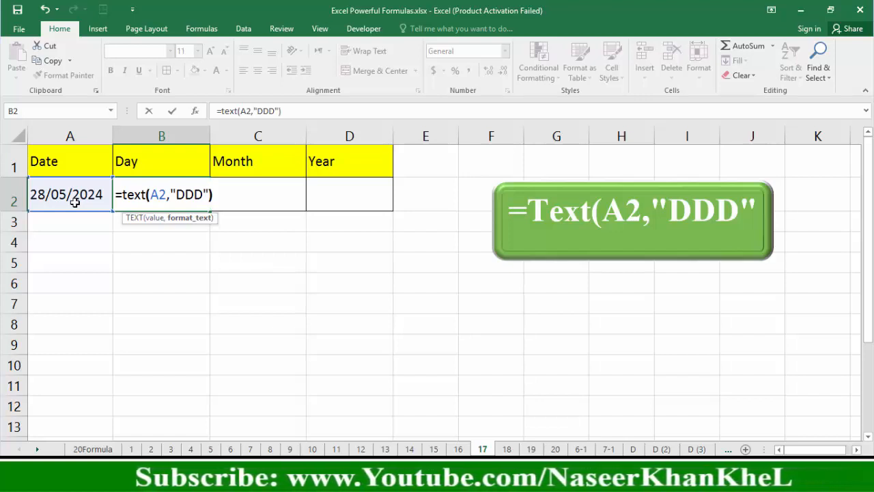
key("Return")
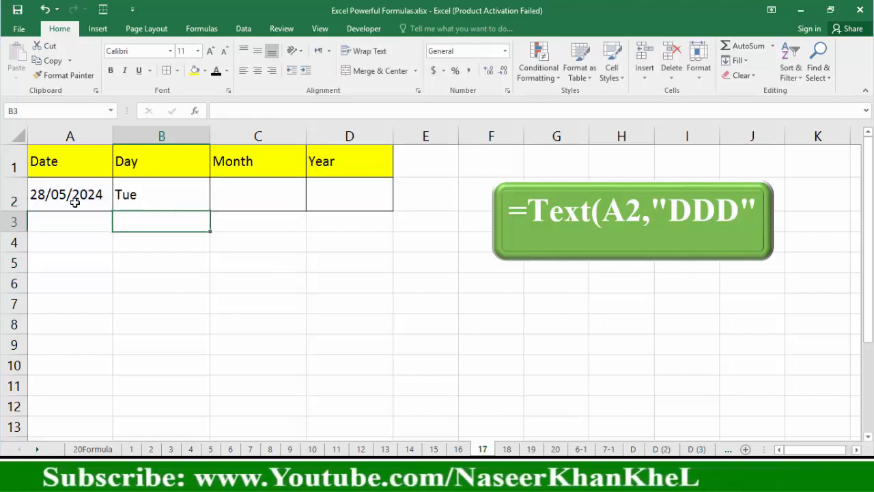
left_click(141, 186)
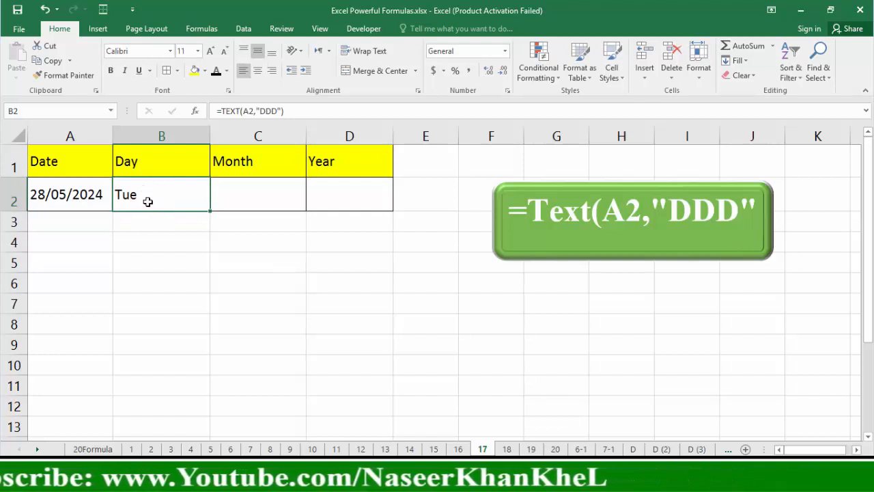
Extract the abbreviated month name into C2 under Month with =TEXT(A2,"MMM").
left_click(254, 204)
type("=t")
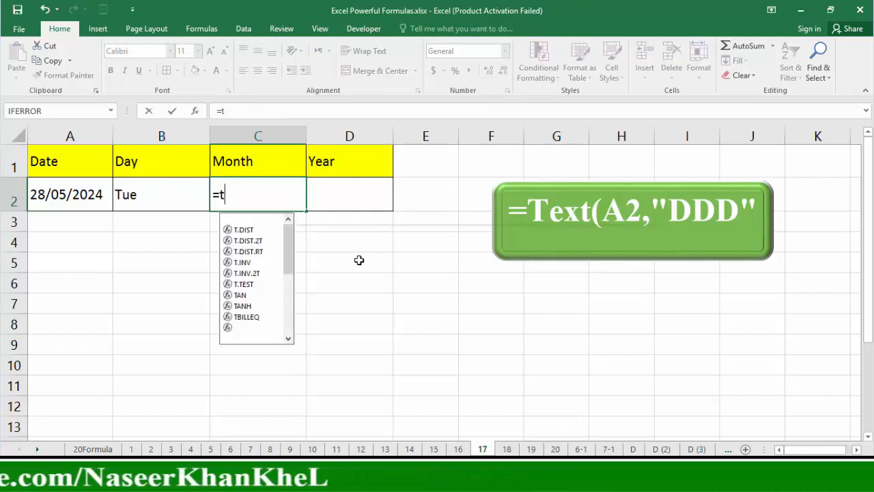
type("ext(")
left_click(68, 196)
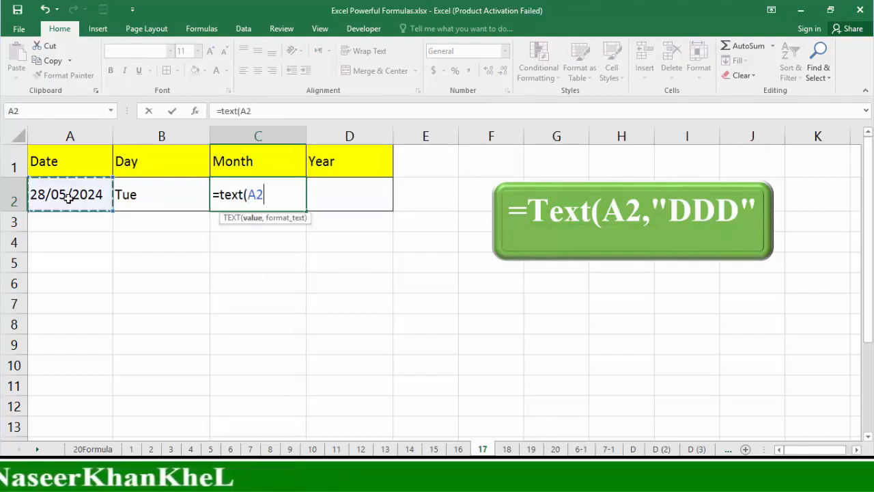
type(",\"MMM")
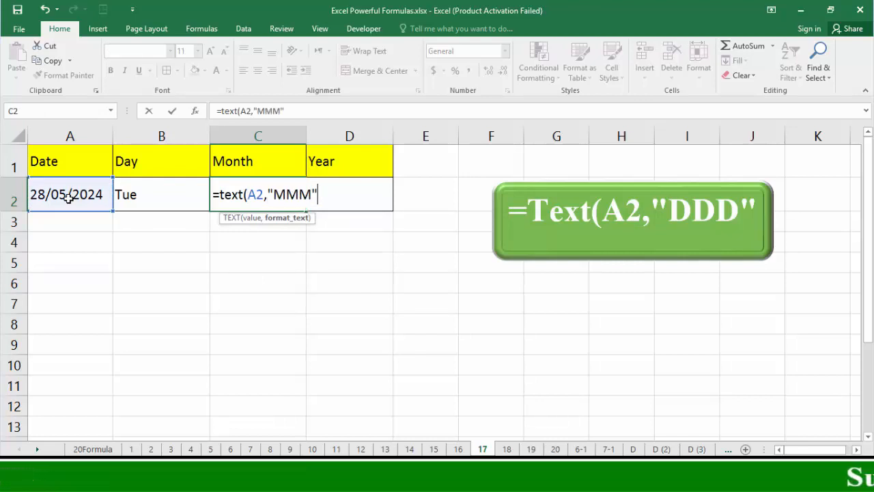
key("Return")
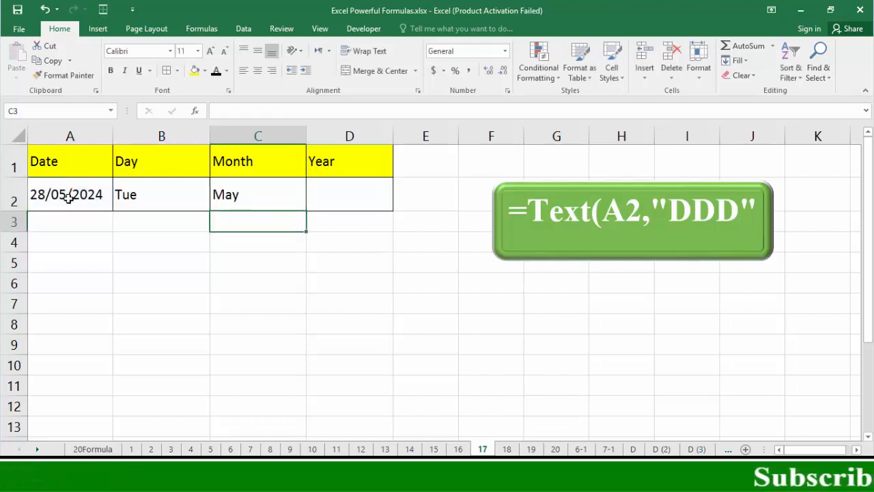
Extract the four-digit year into D2 under Year with =TEXT(A2,"YYYY").
left_click(348, 198)
type("=text(")
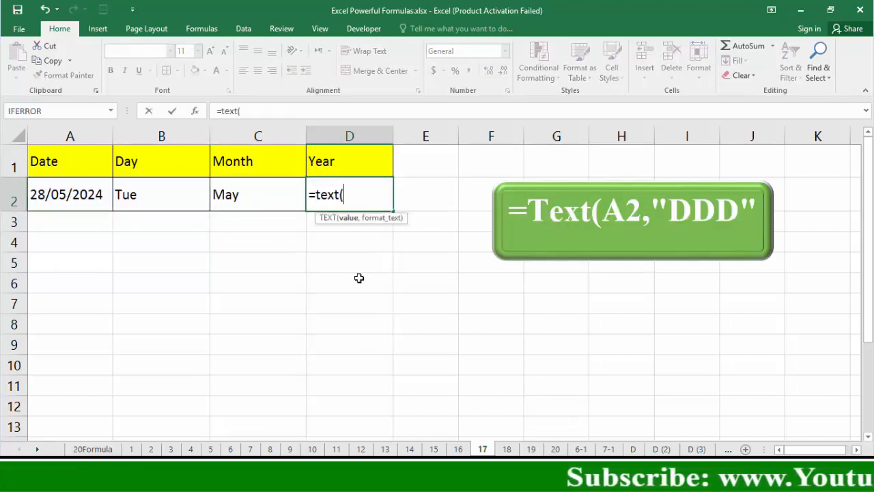
left_click(76, 196)
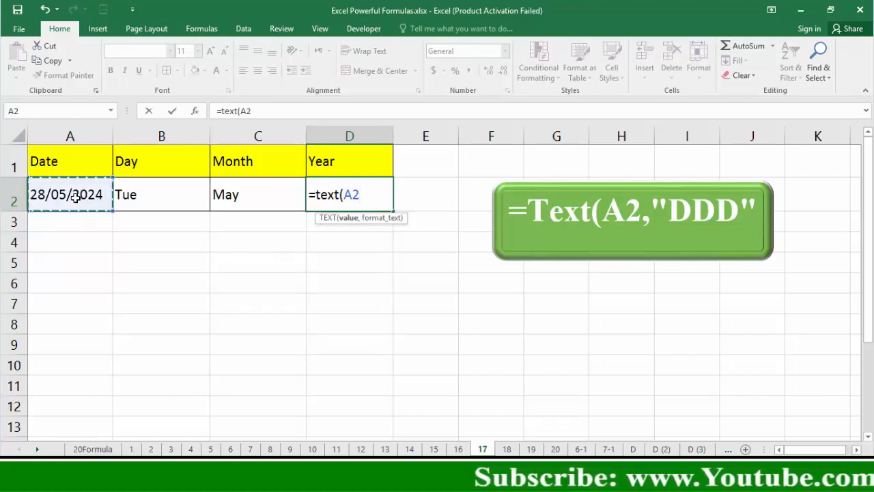
type(",\"")
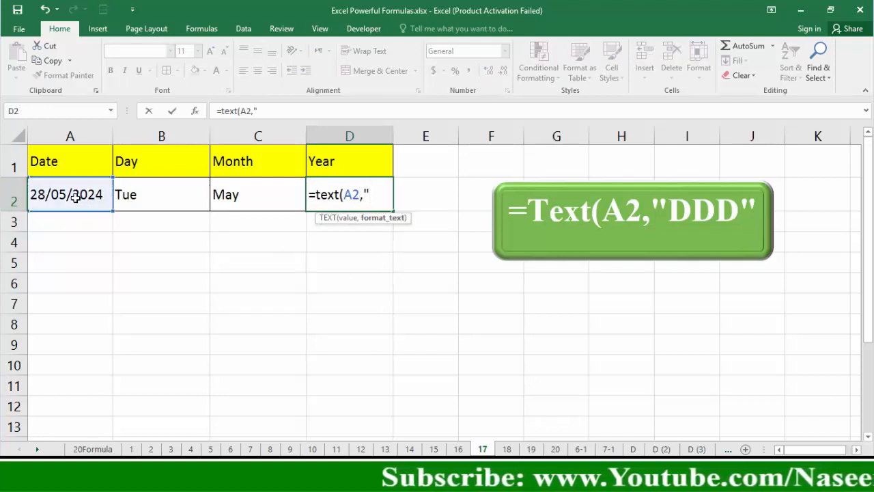
type("YYYY\"")
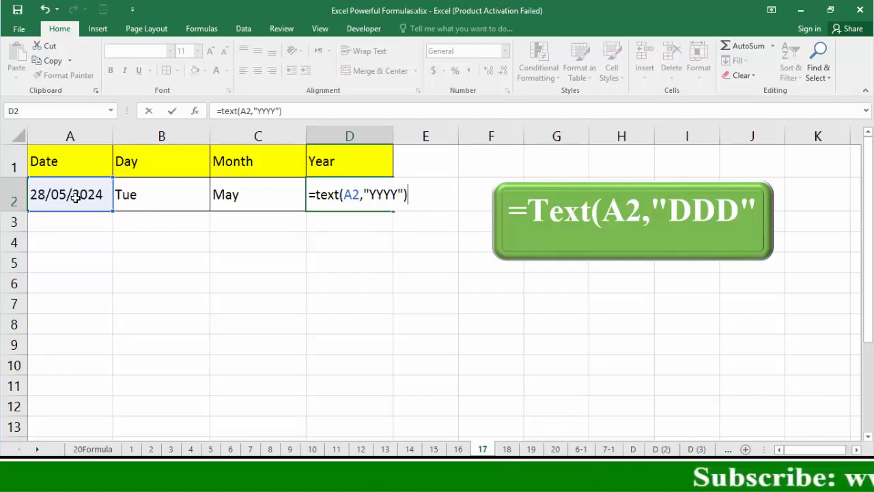
key("Return")
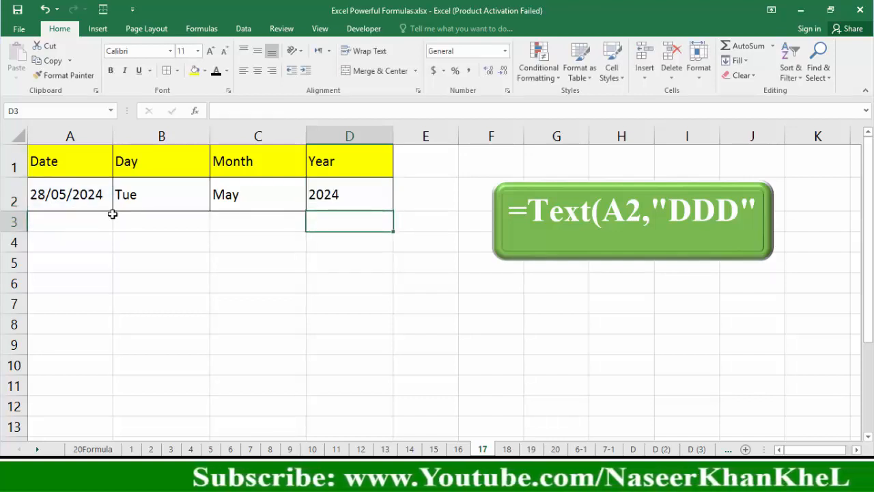
Change the format text of the Day formula in B2 to "DDDD" for the full day name.
left_click(154, 197)
double_click(156, 198)
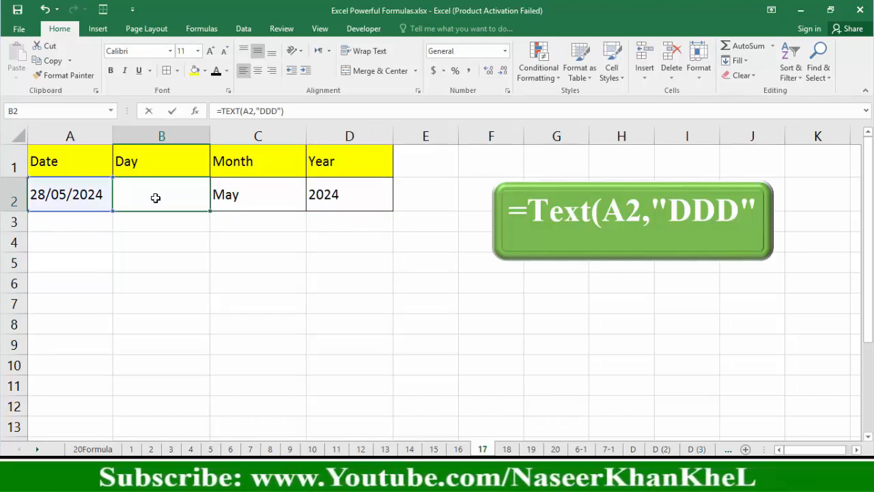
type("D")
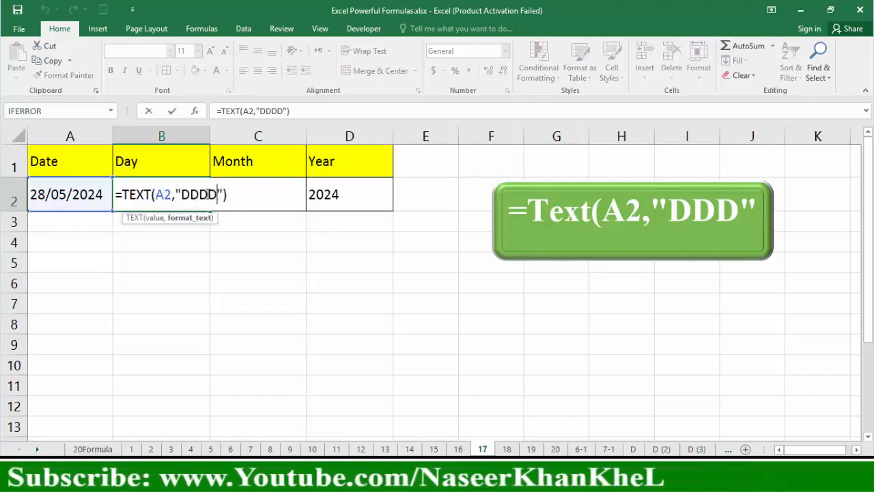
key("Return")
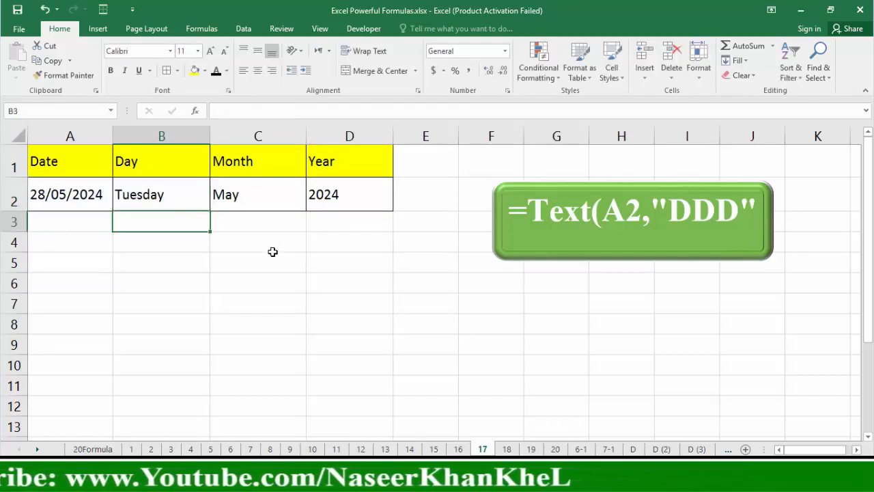
On sheet 18, calculate Student-1's percentage in E3 with =C3/D3*100 and fill the formula down the Percentage column.
left_click(507, 448)
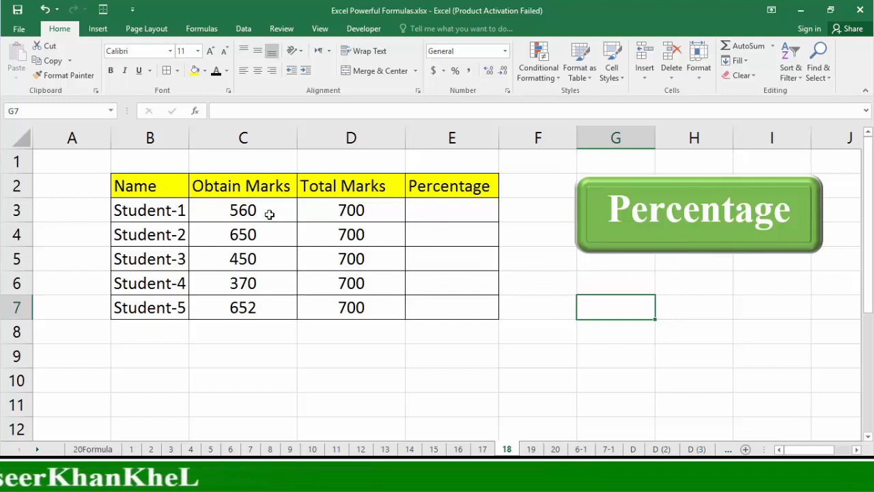
left_click_drag(270, 215, 366, 215)
left_click(458, 213)
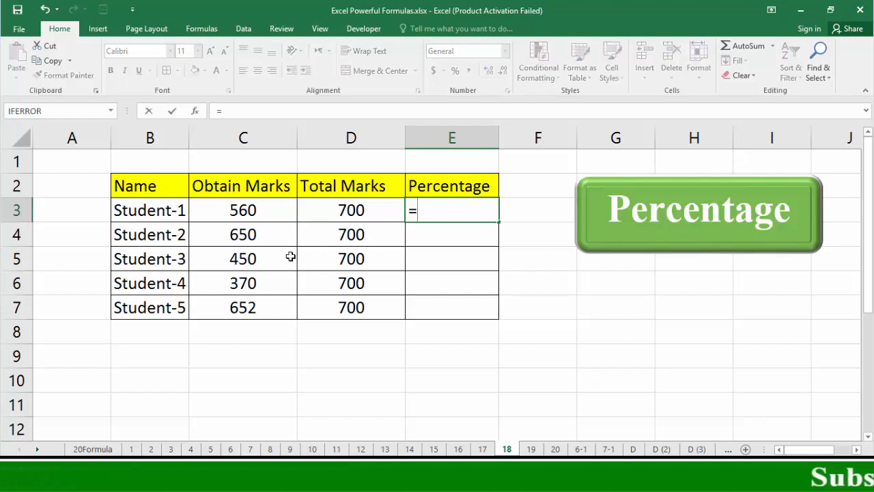
left_click(253, 214)
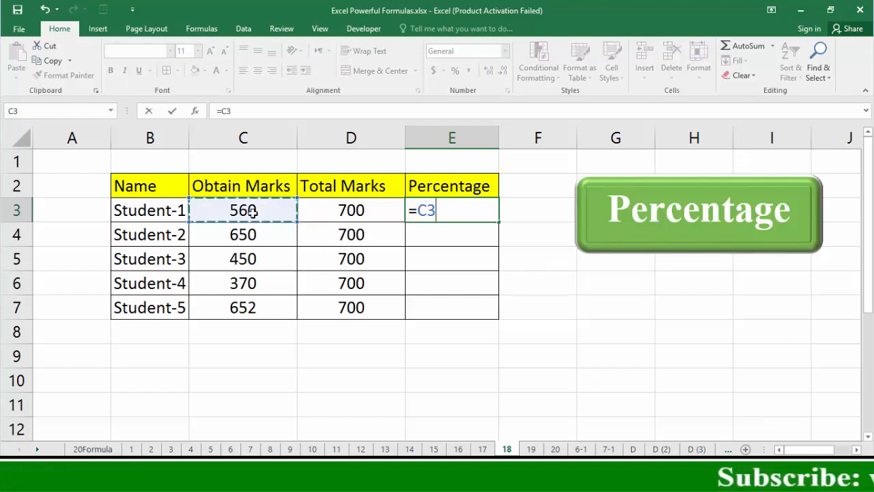
left_click(354, 211)
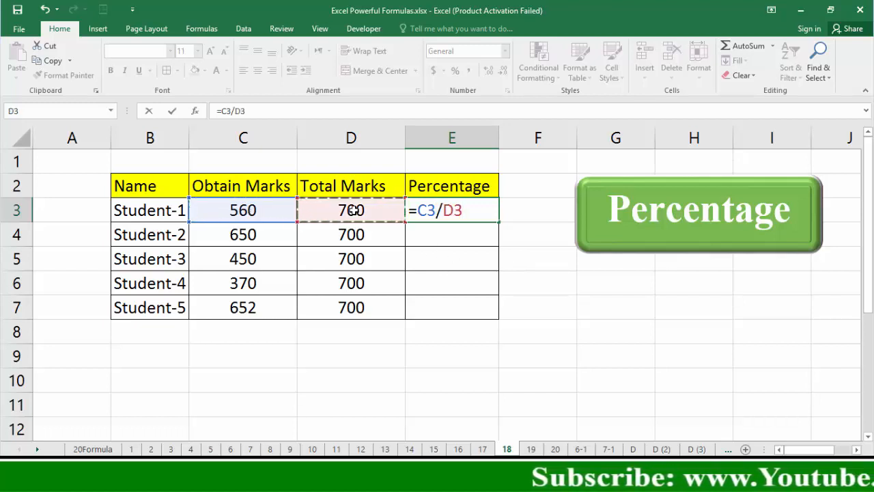
type("*100")
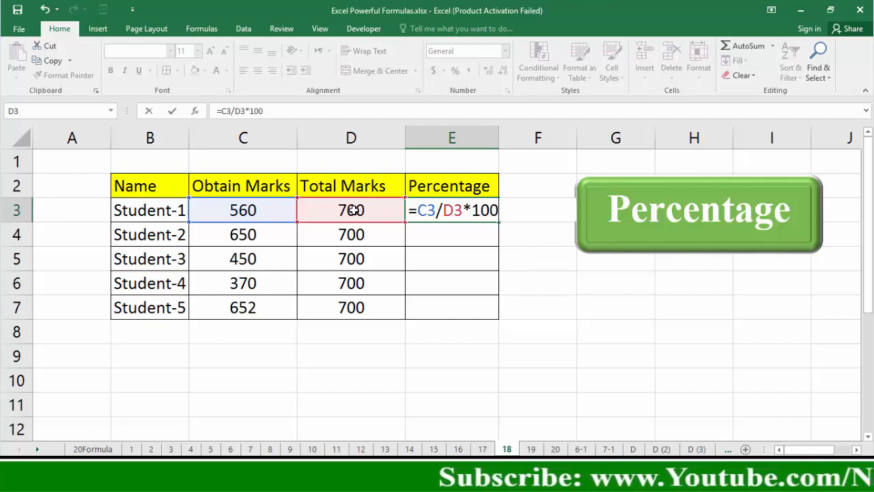
key("Return")
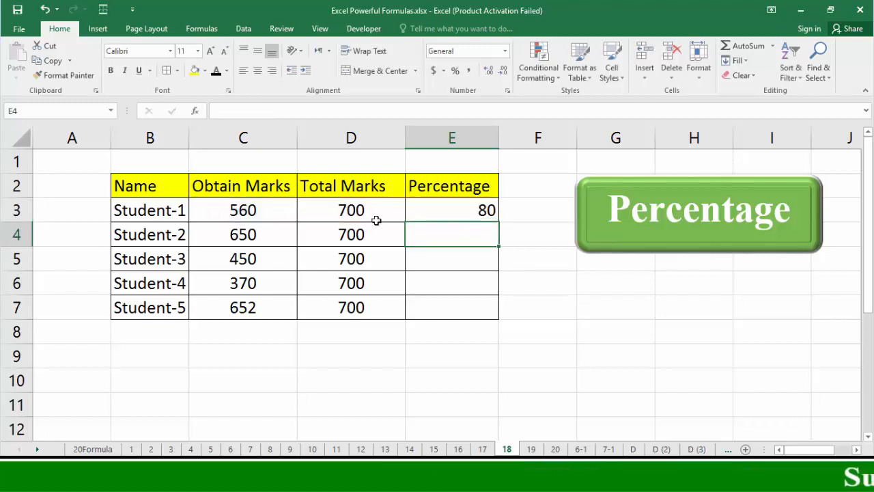
left_click(482, 213)
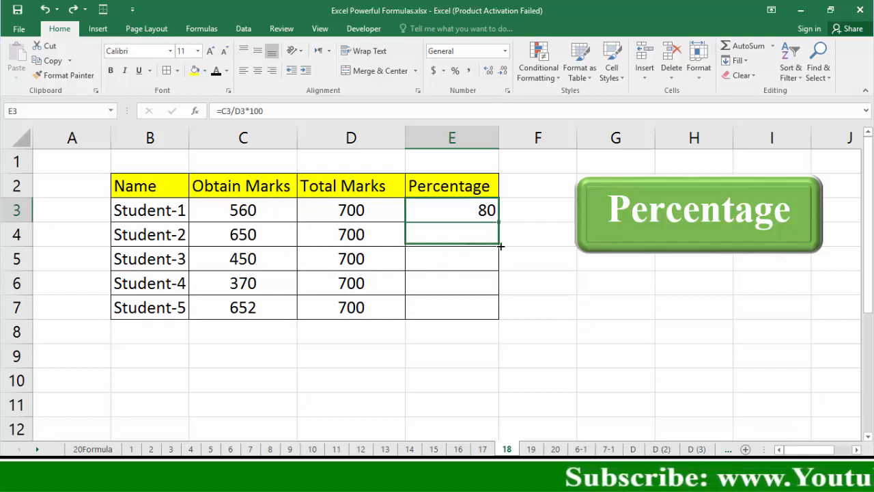
left_click_drag(500, 246, 500, 298)
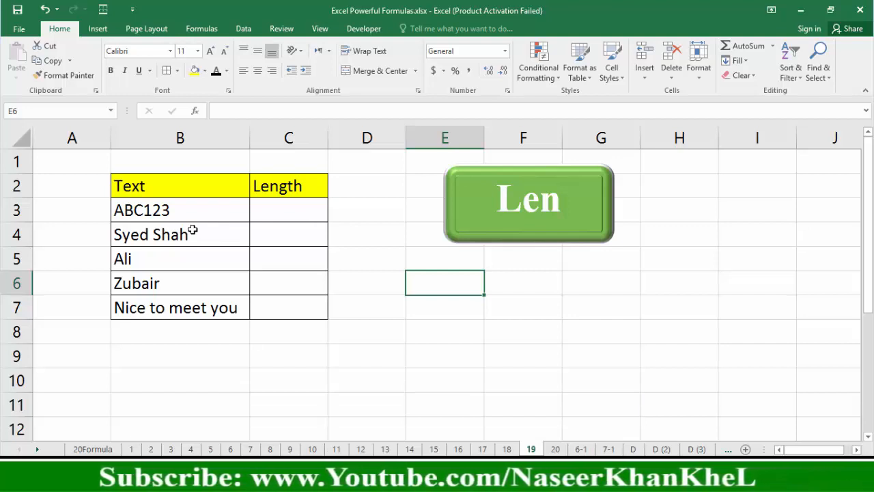
On sheet 19, count the characters of B3 in C3 with =LEN(B3) and fill the formula down the Length column to C7.
left_click(290, 215)
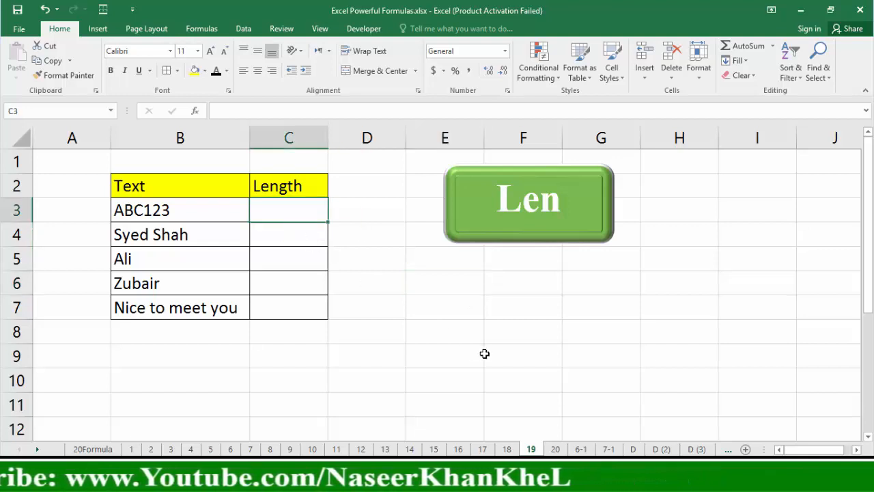
type("=len(")
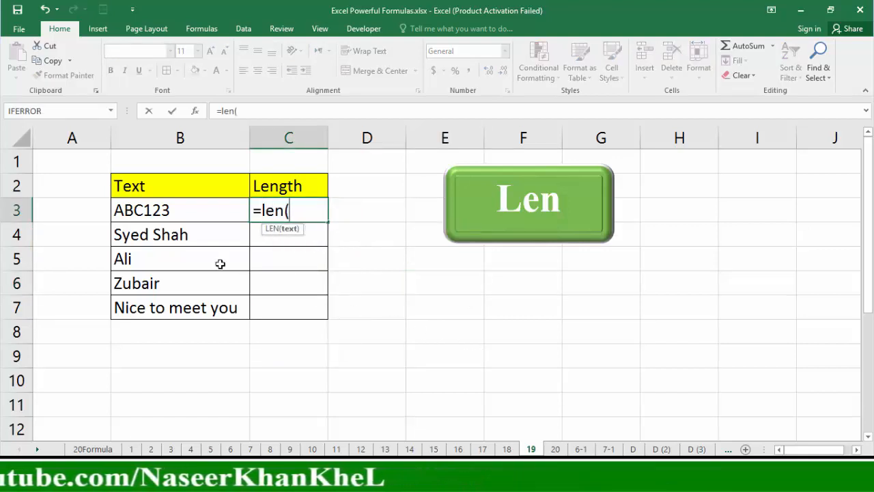
left_click(177, 213)
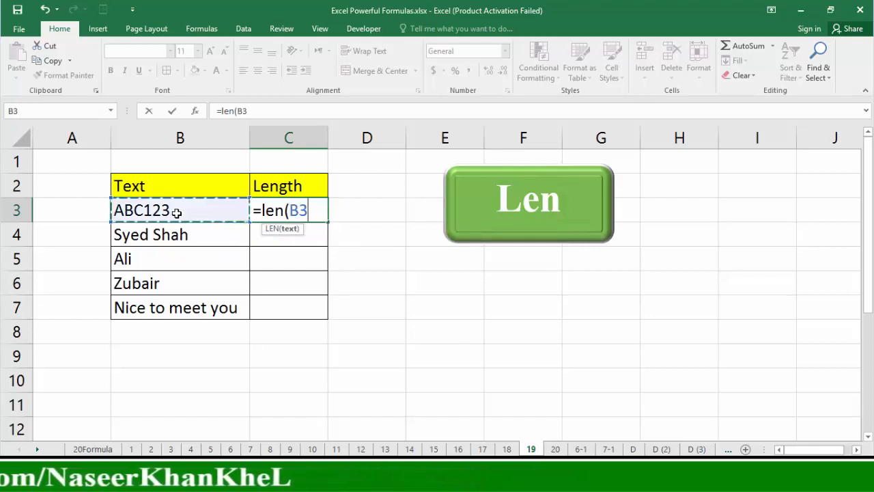
type(")")
key("Return")
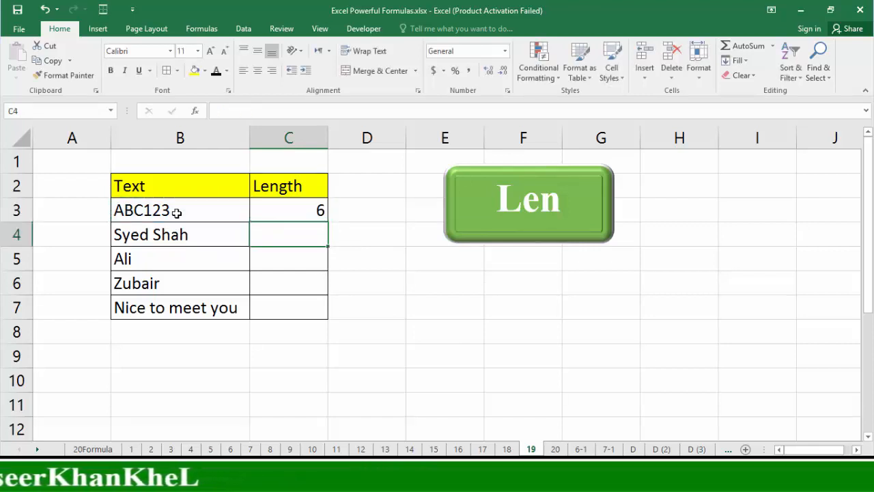
left_click(306, 215)
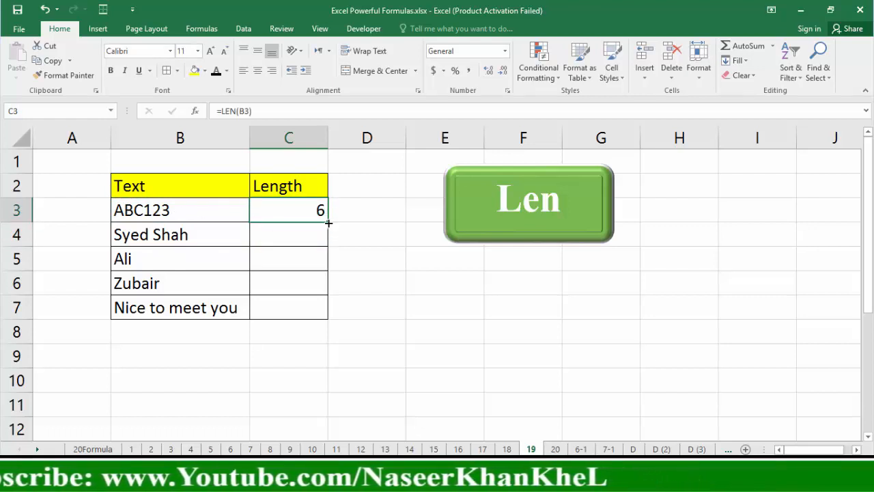
left_click_drag(328, 223, 329, 313)
On sheet 20, convert the number in B3 to a Roman numeral in C3 with =ROMAN(B3).
left_click(555, 449)
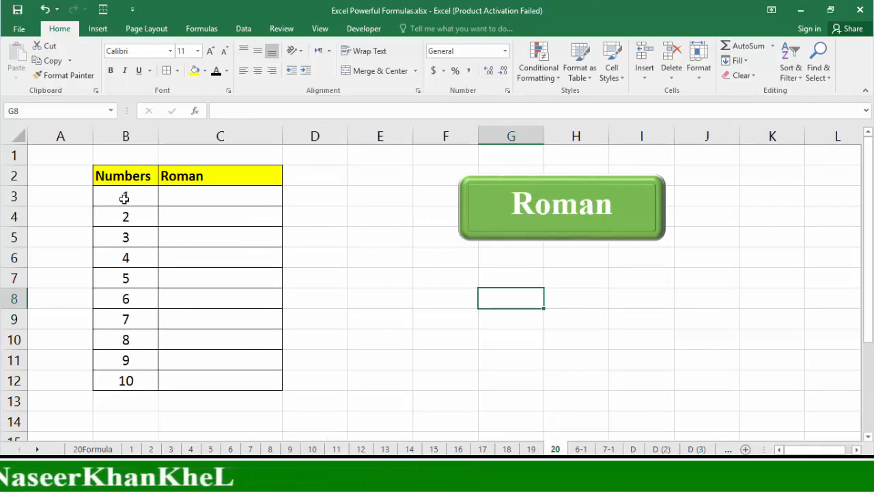
left_click_drag(125, 197, 129, 383)
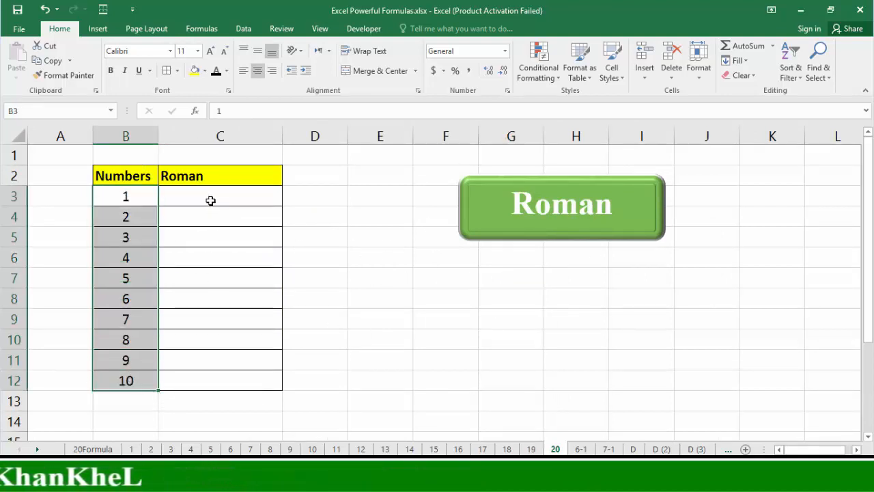
left_click_drag(210, 200, 228, 380)
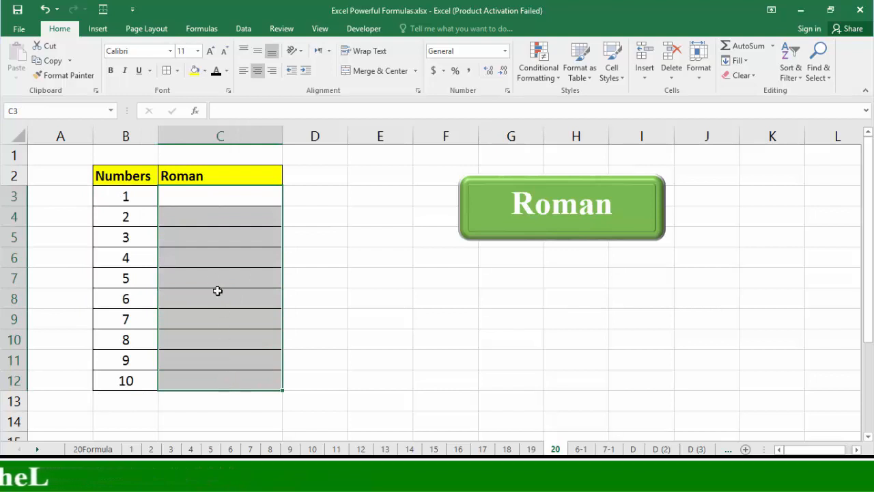
left_click(191, 204)
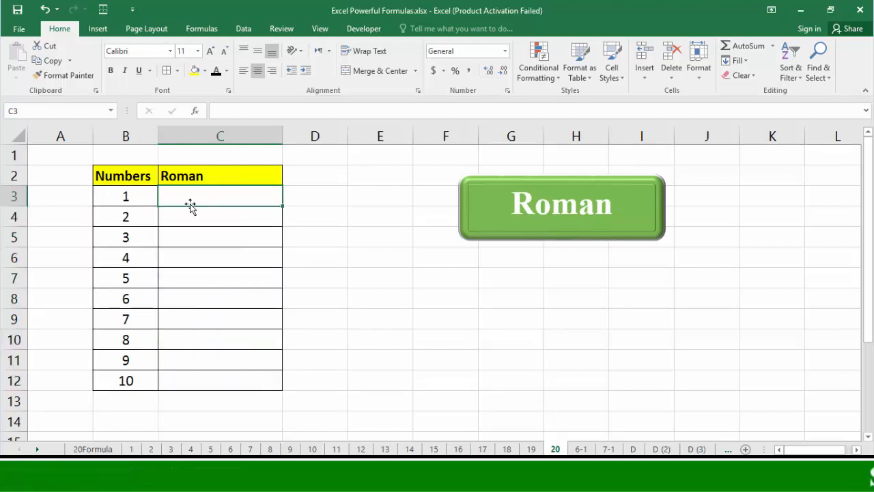
left_click(140, 203)
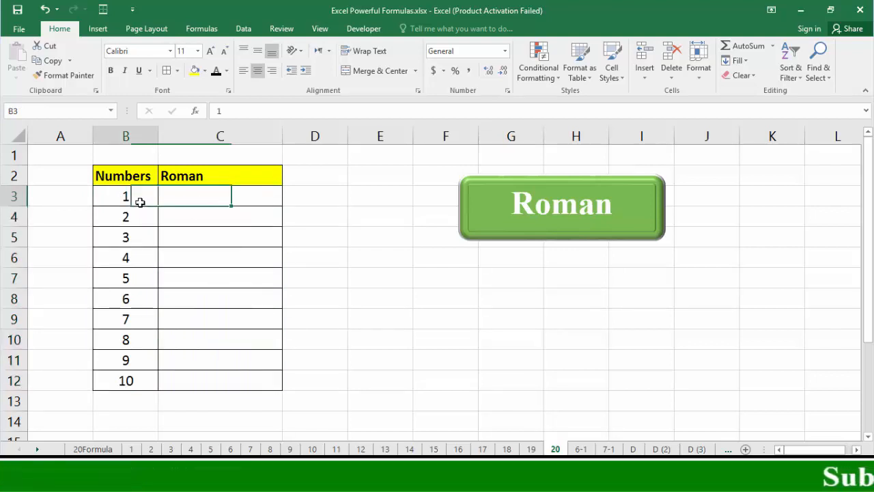
left_click(212, 196)
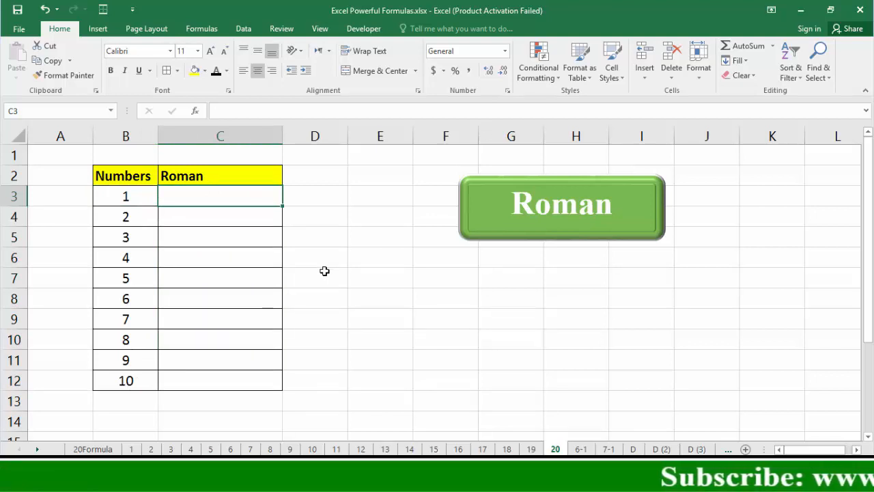
type("=")
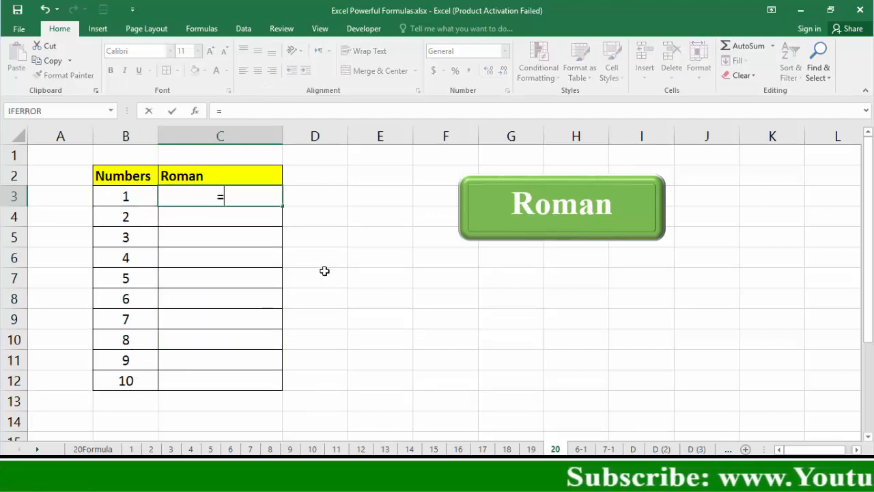
type("roman(")
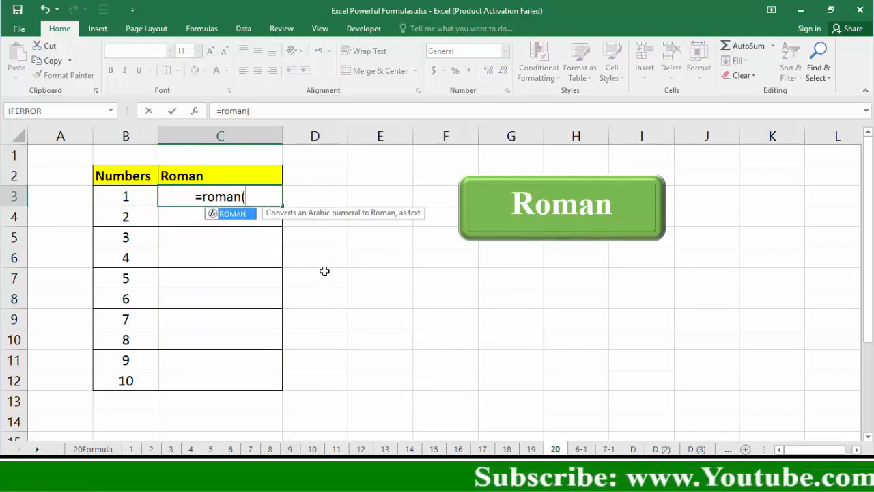
left_click(125, 198)
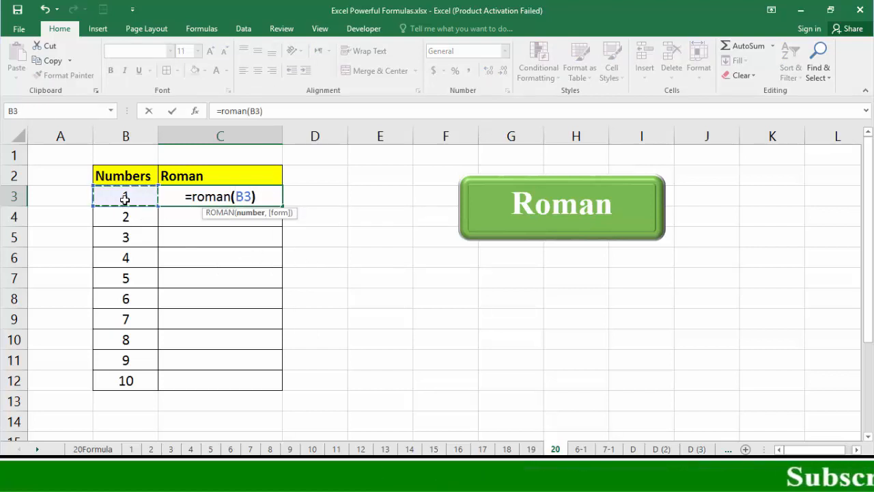
type(")")
key("Return")
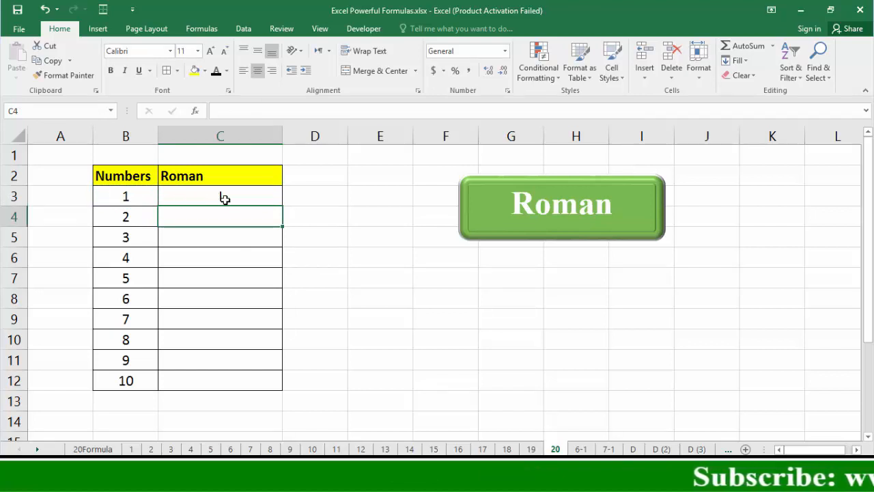
Fill the ROMAN formula from C3 down the Roman column to C12.
left_click(225, 198)
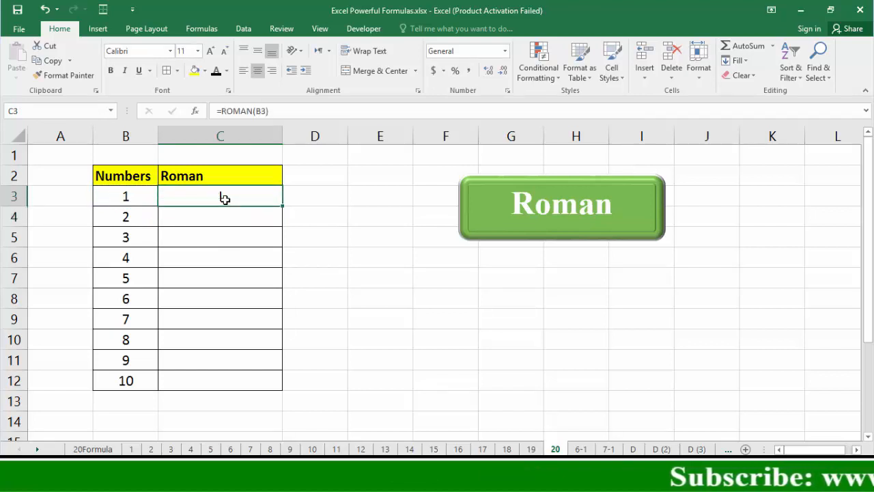
double_click(283, 206)
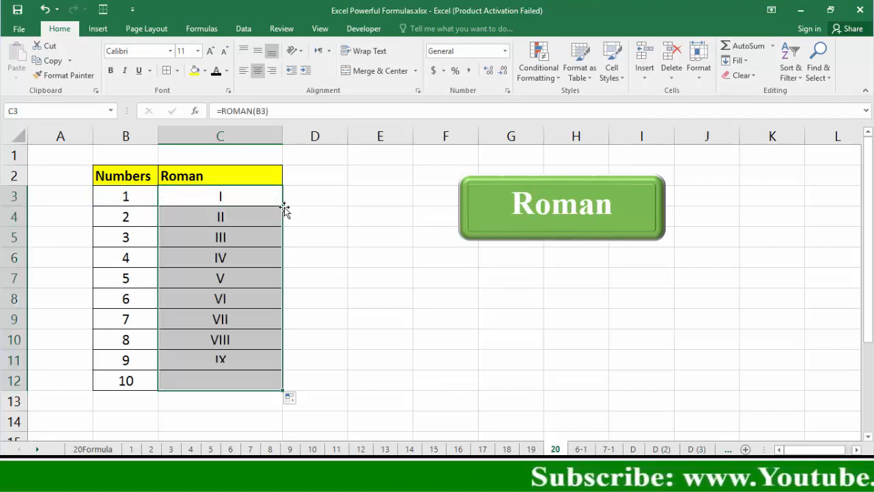
left_click(263, 325)
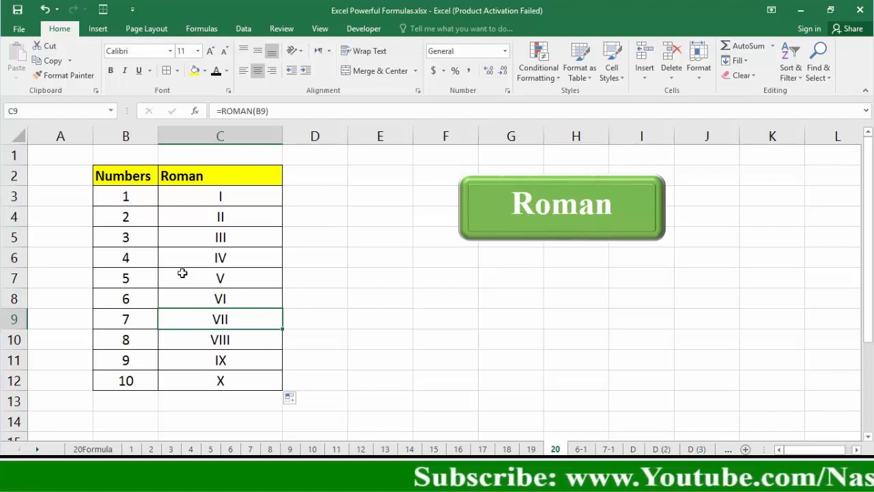